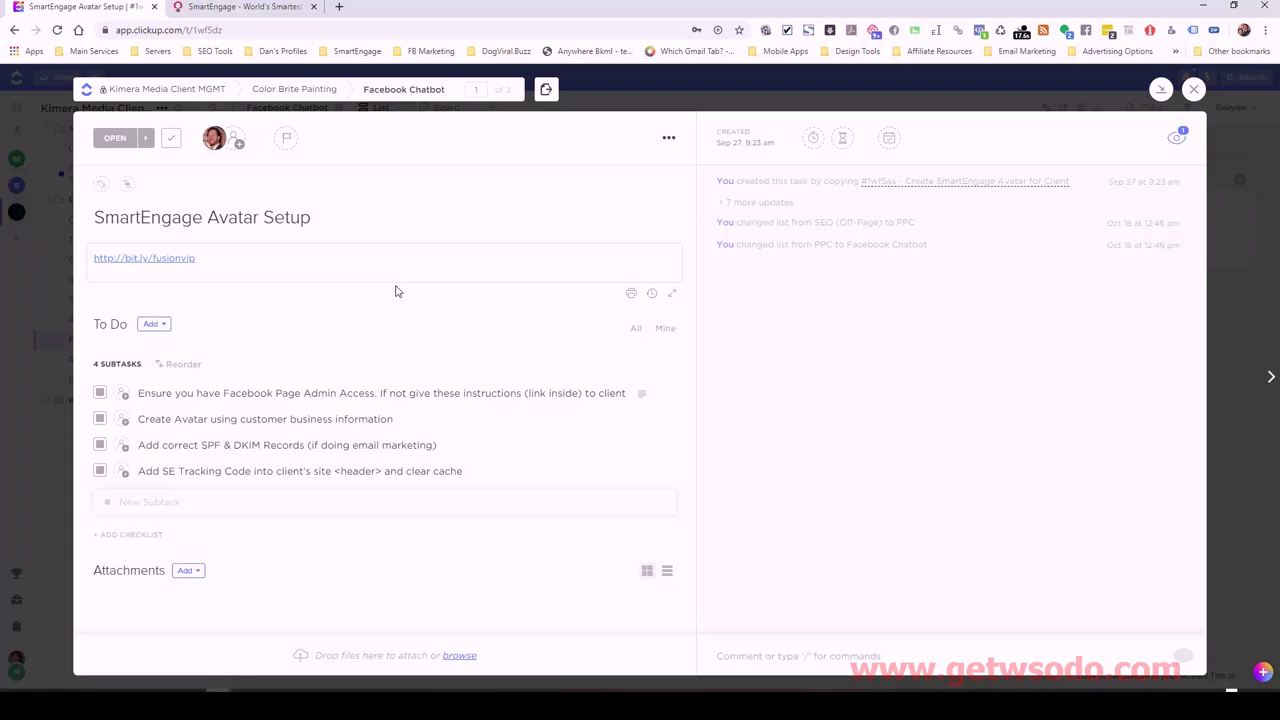
Open the task's bit.ly SmartEngage signup link and browse the SmartEngage home page
click(177, 261)
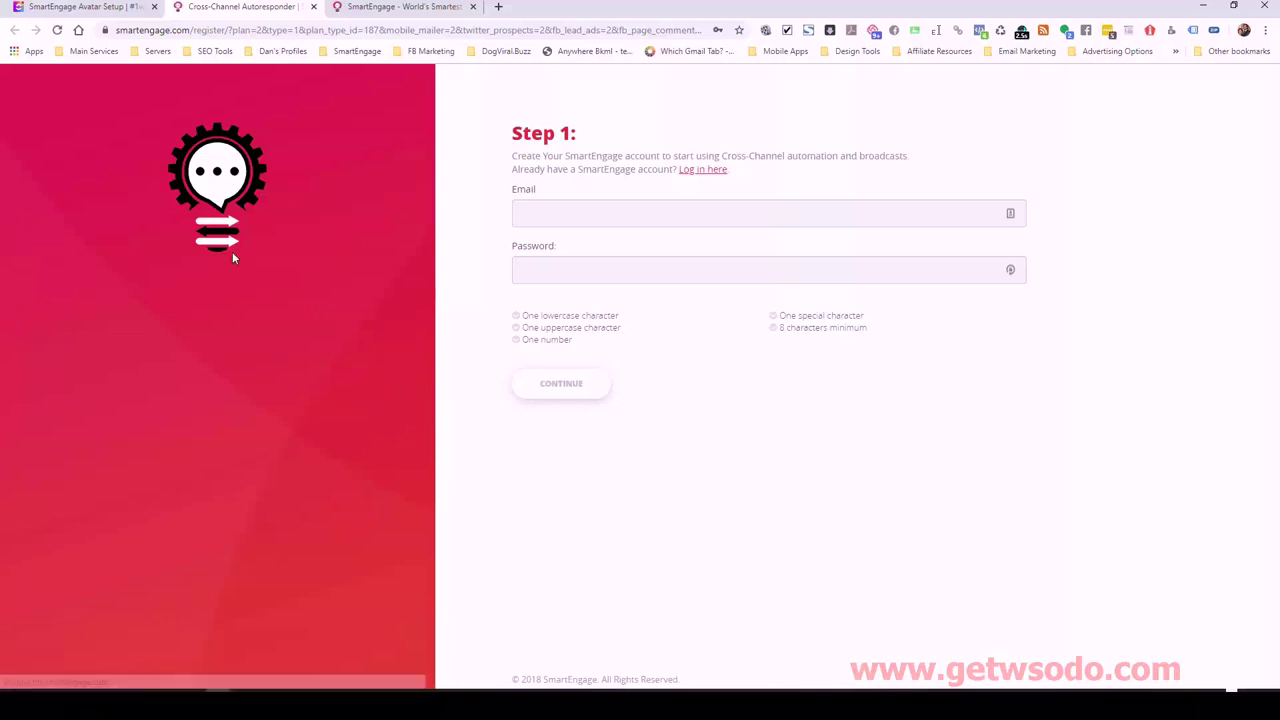
click(366, 8)
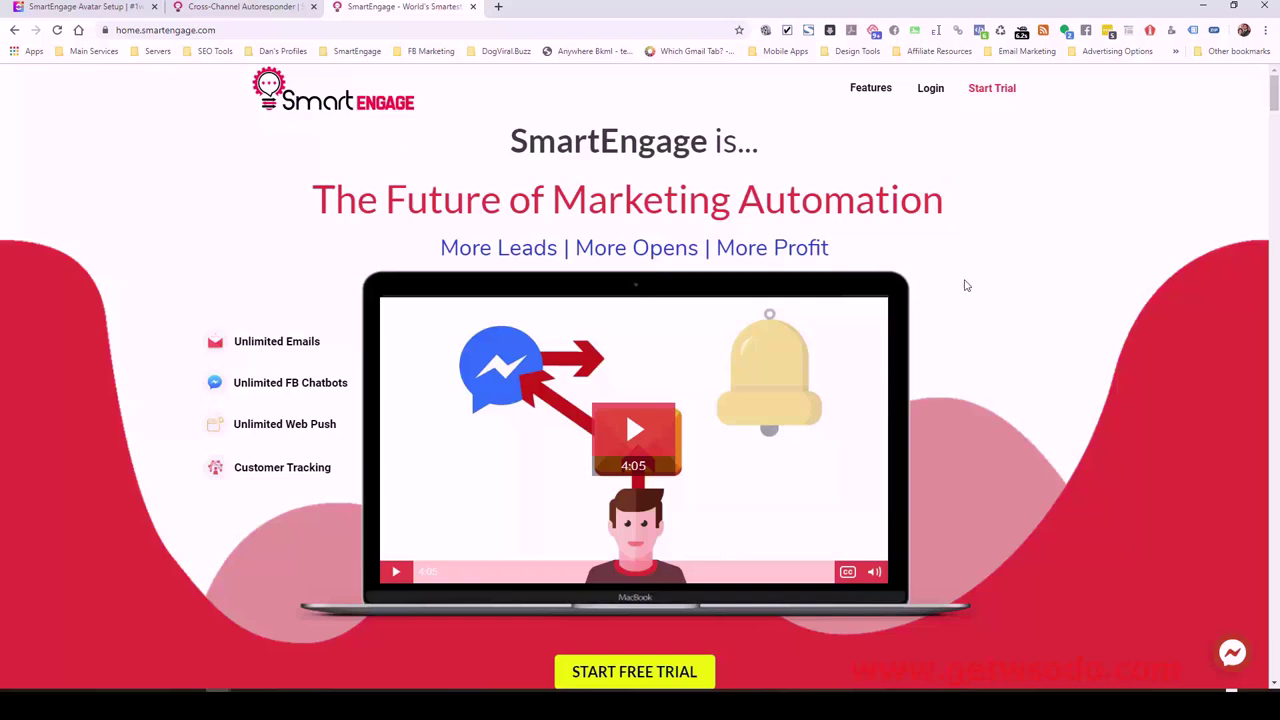
mouse_move(1274, 93)
mouse_down()
mouse_move(1274, 125)
mouse_move(1273, 92)
mouse_up()
Log in to SmartEngage and scroll through the account's list of existing brand avatars
click(471, 8)
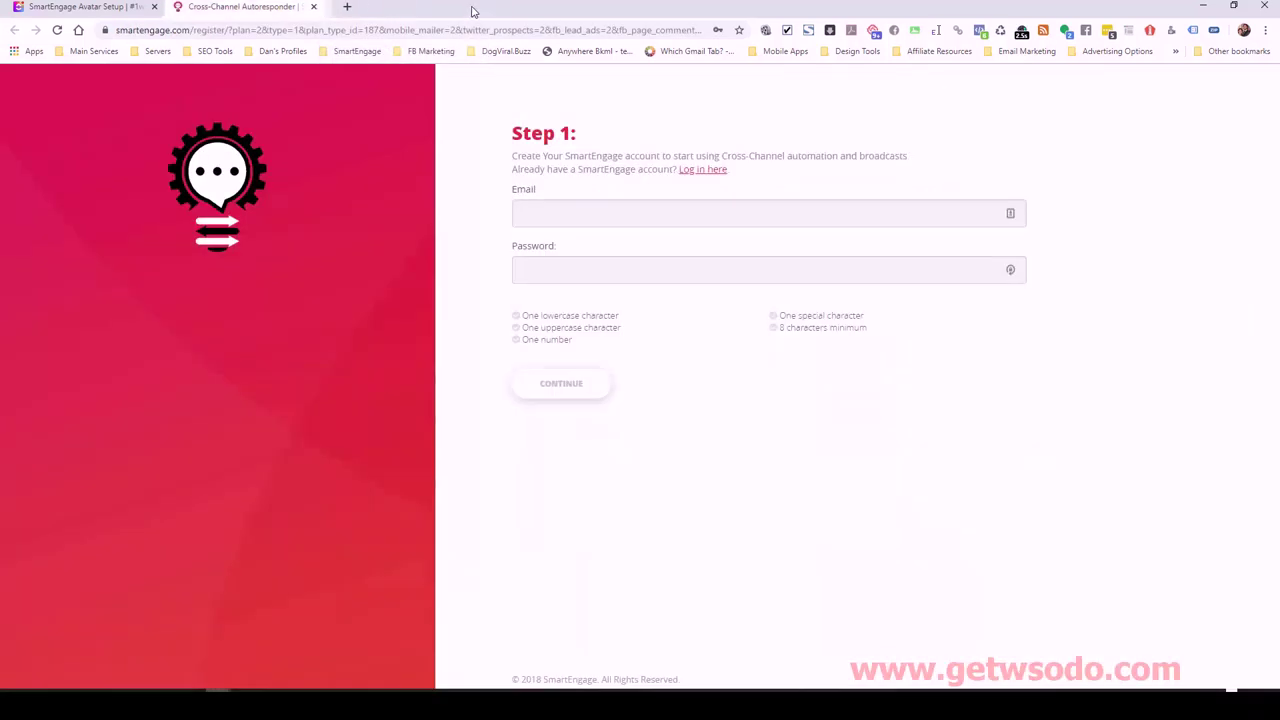
click(695, 171)
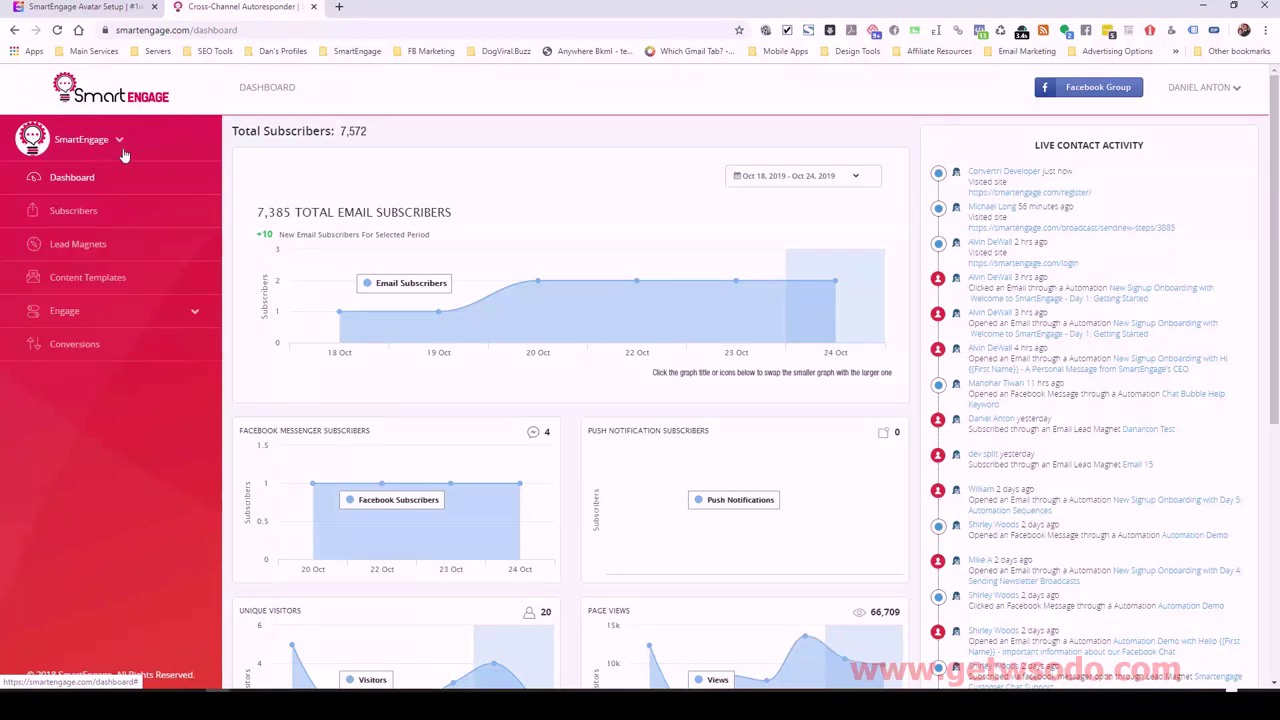
click(119, 145)
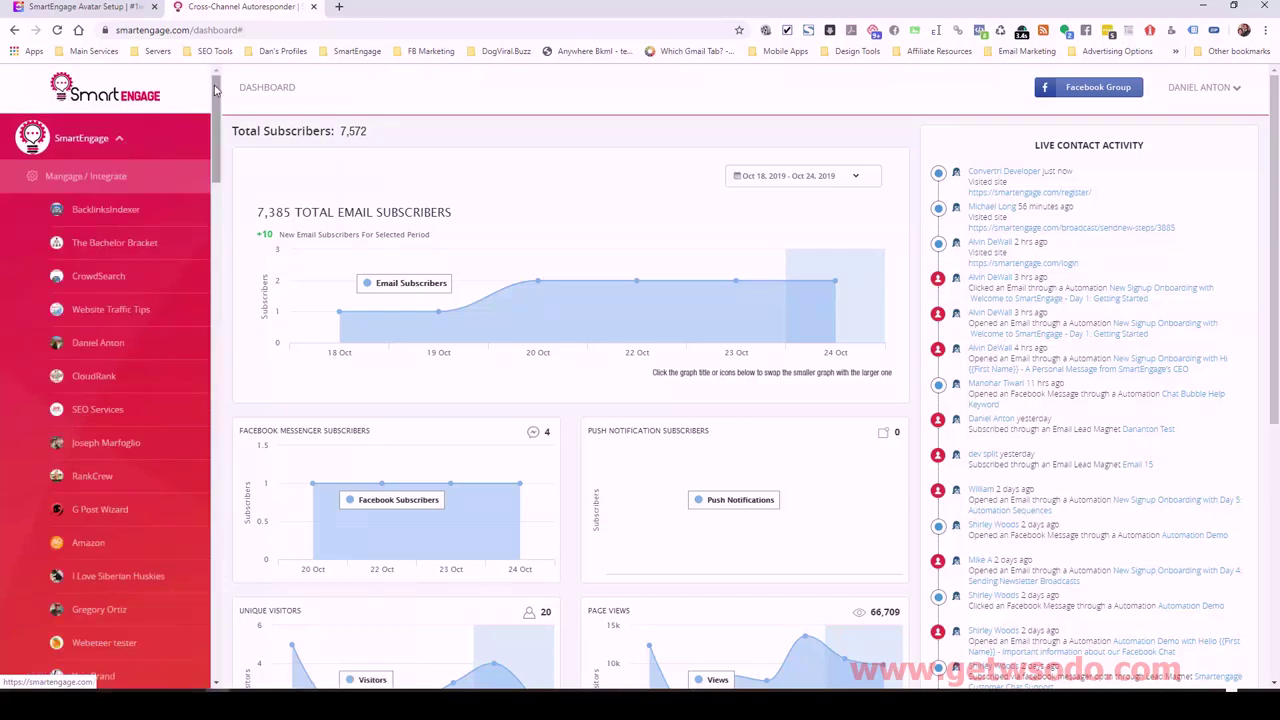
drag(215, 111, 212, 590)
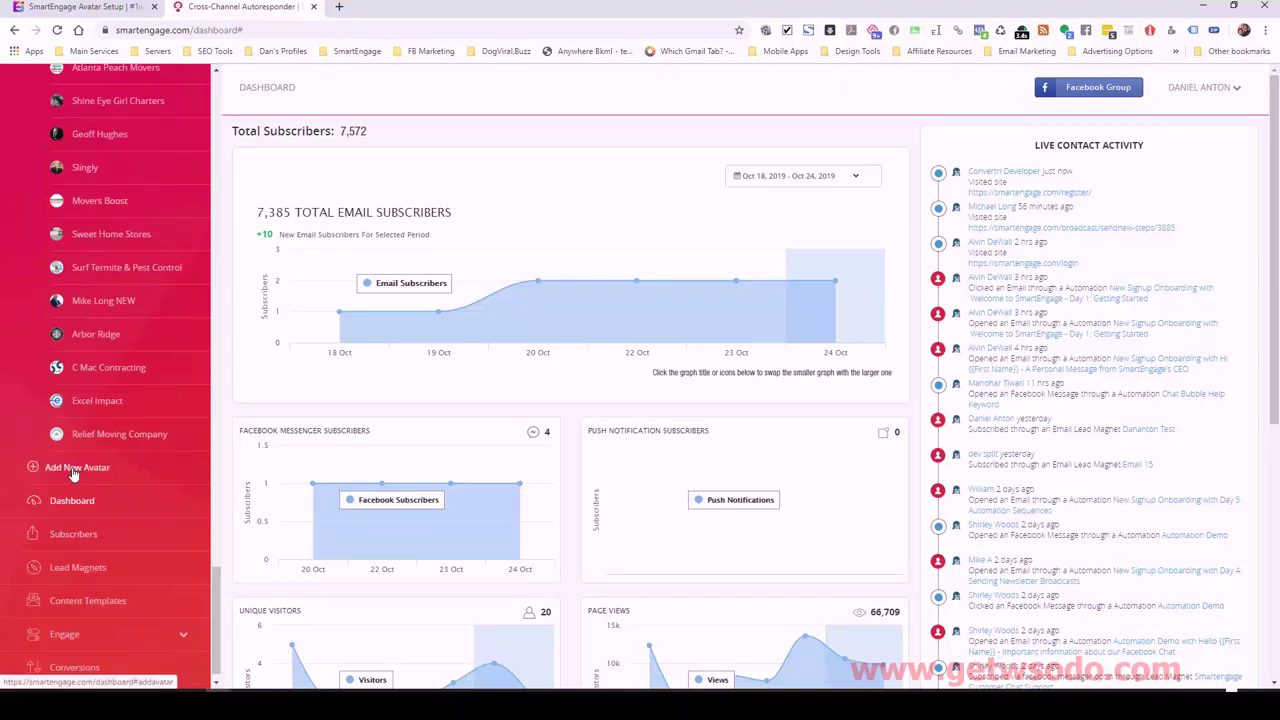
Add a new brand avatar with brand name 'Color Brite Painting of Long Island'
click(73, 470)
click(561, 179)
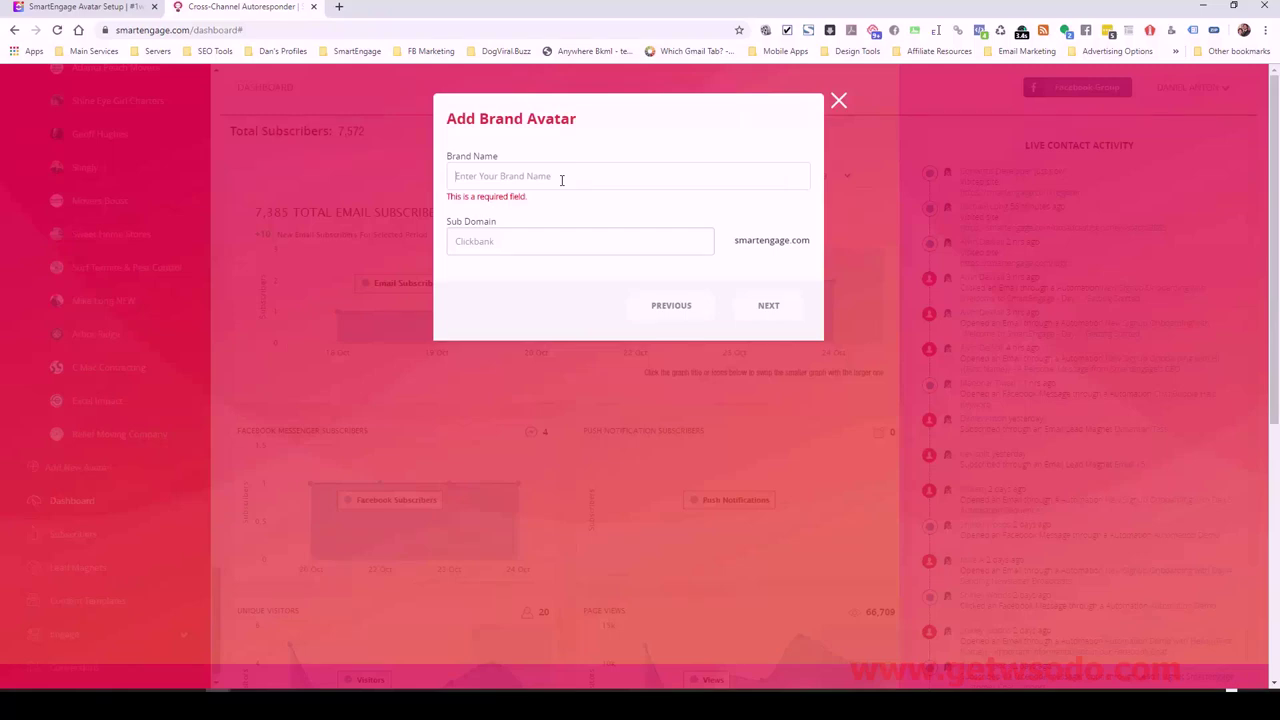
text(Color B)
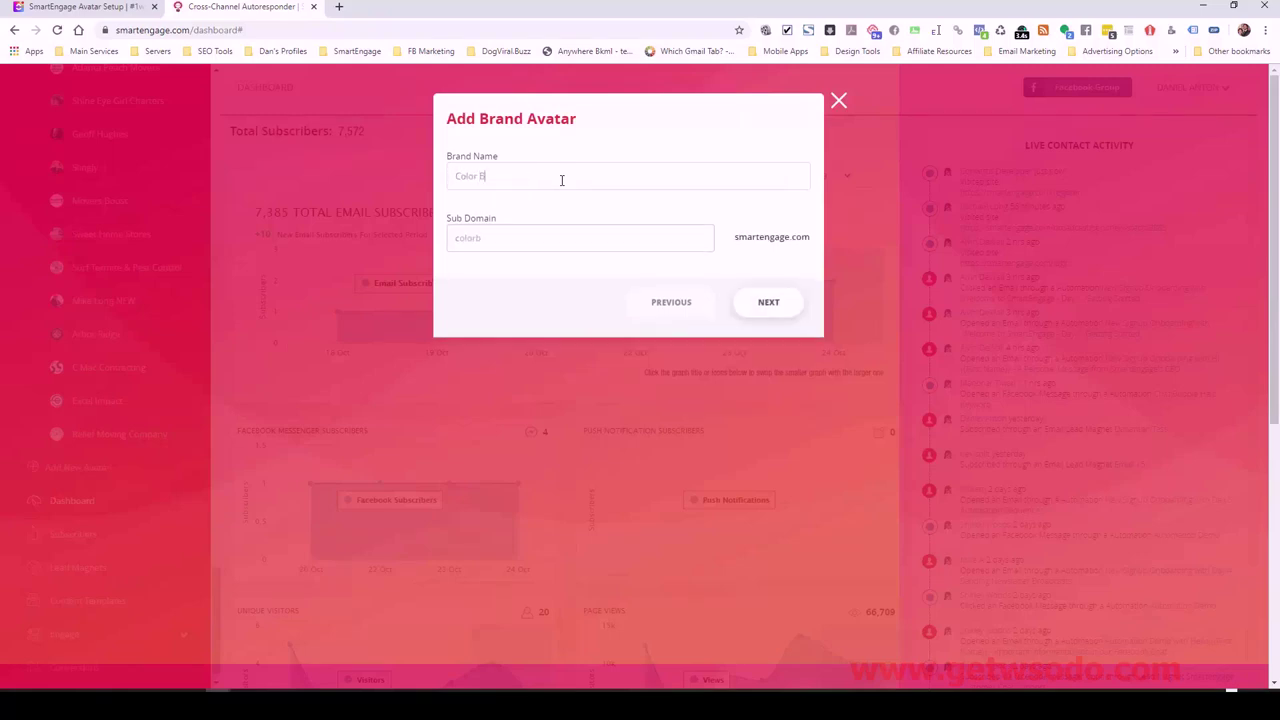
text(rite Painting of Long Island)
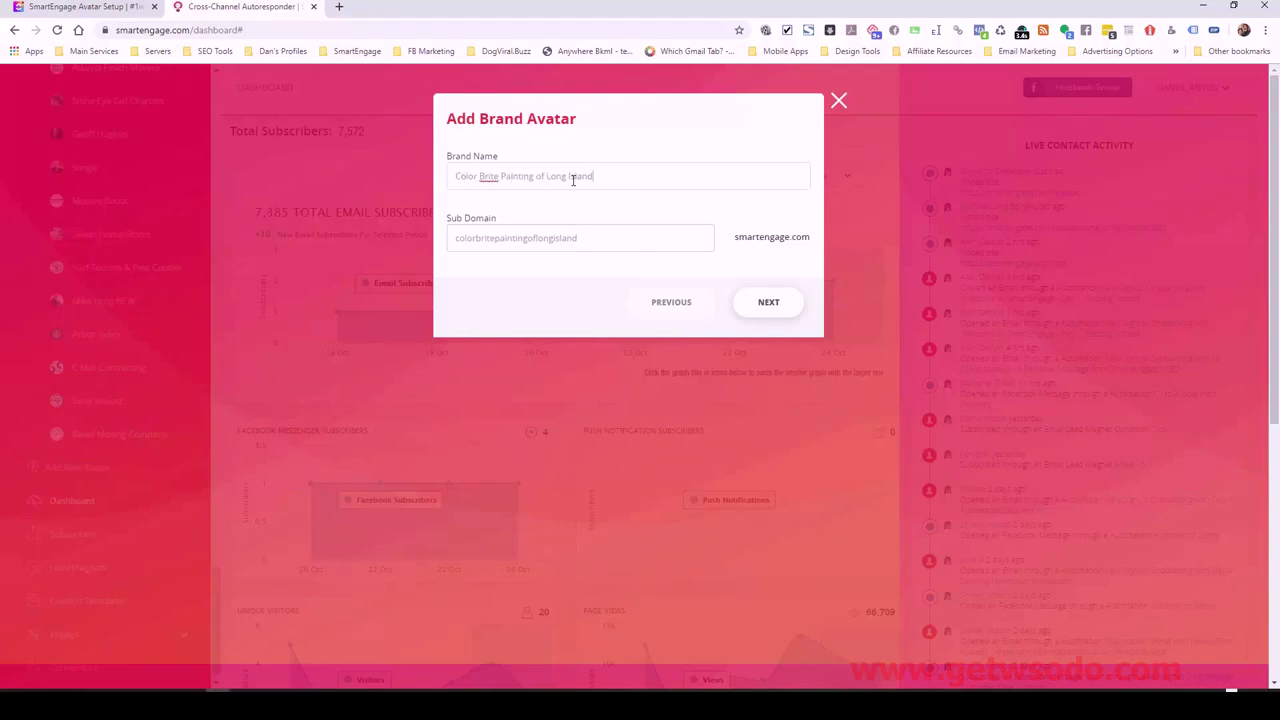
Continue to step 2 and enter 'Color Brite Painting of Long Island' as the From name
click(766, 306)
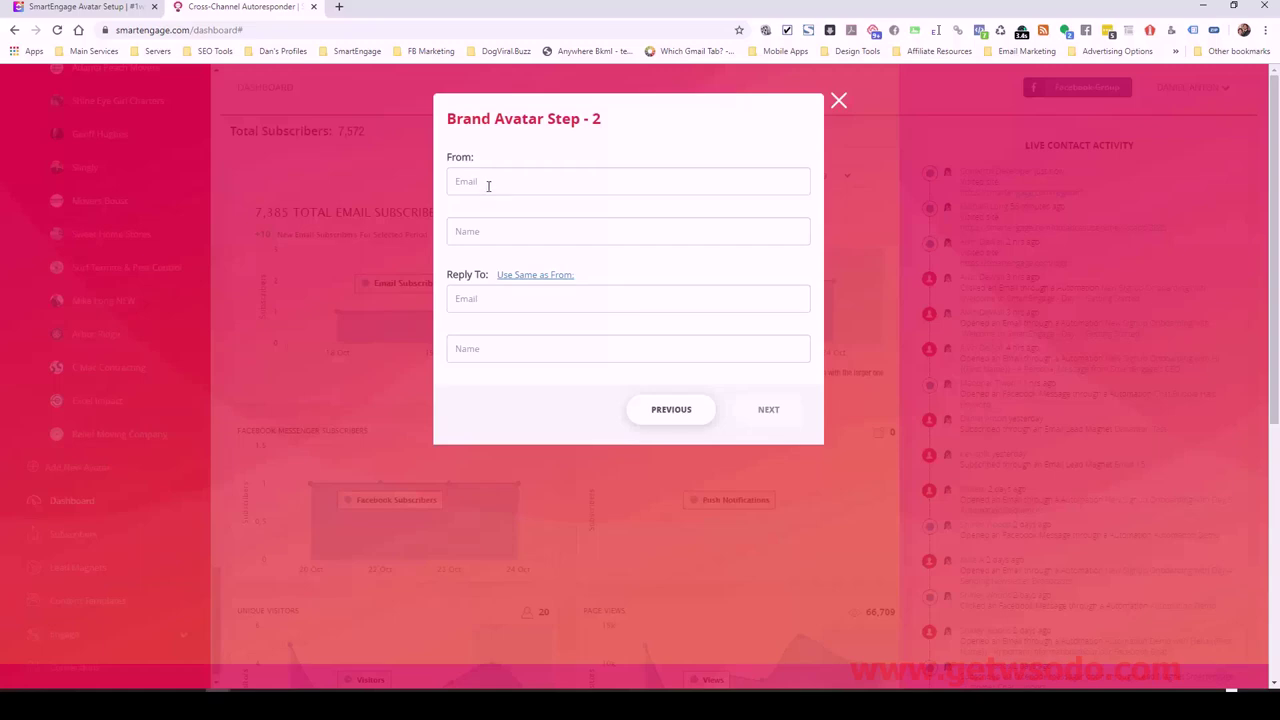
click(507, 232)
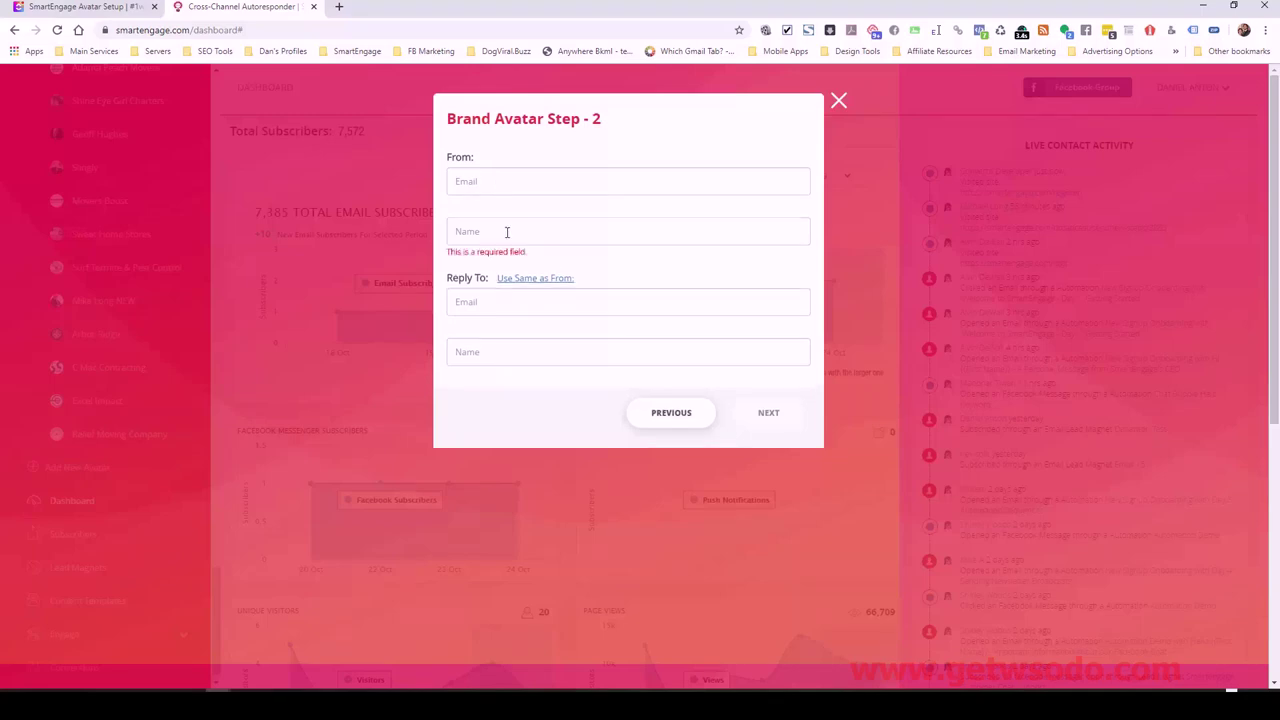
text(Color B)
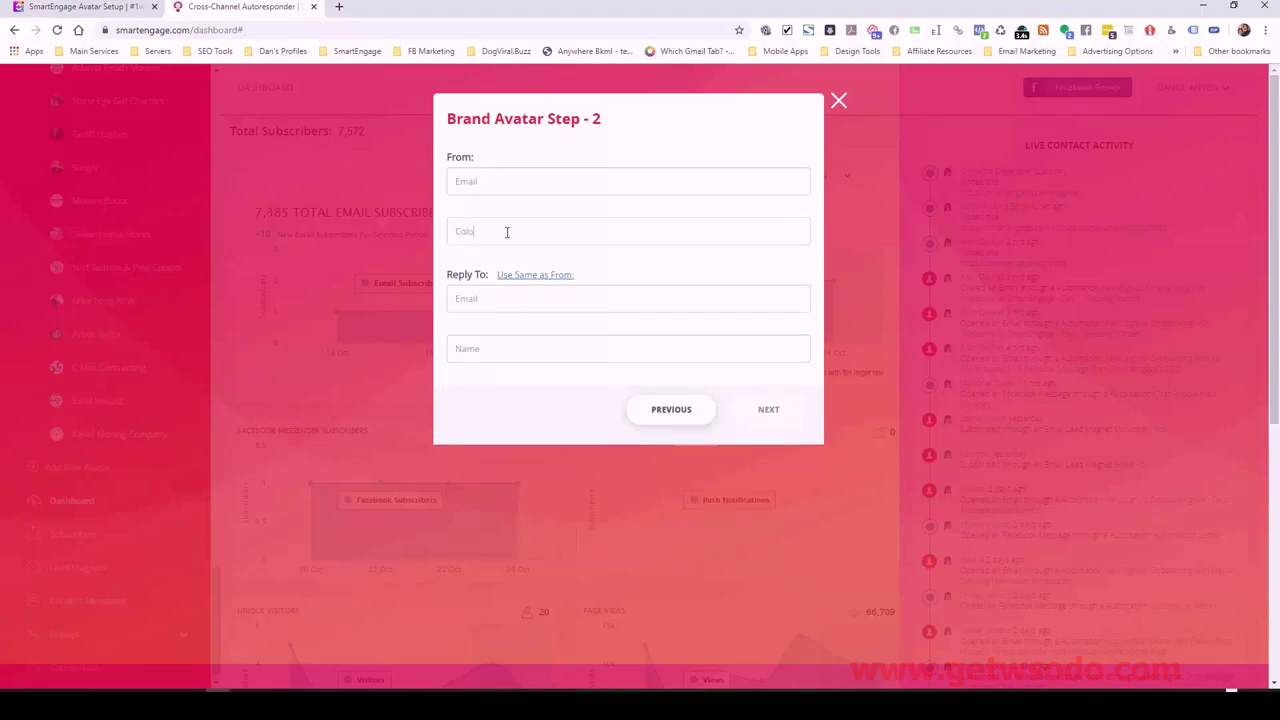
text(rite Painting of Long)
Open colorbritepainting.com in a new tab and select the contact email on the Contact us page
click(340, 7)
text(colorbritepainting.com/contact-us/)
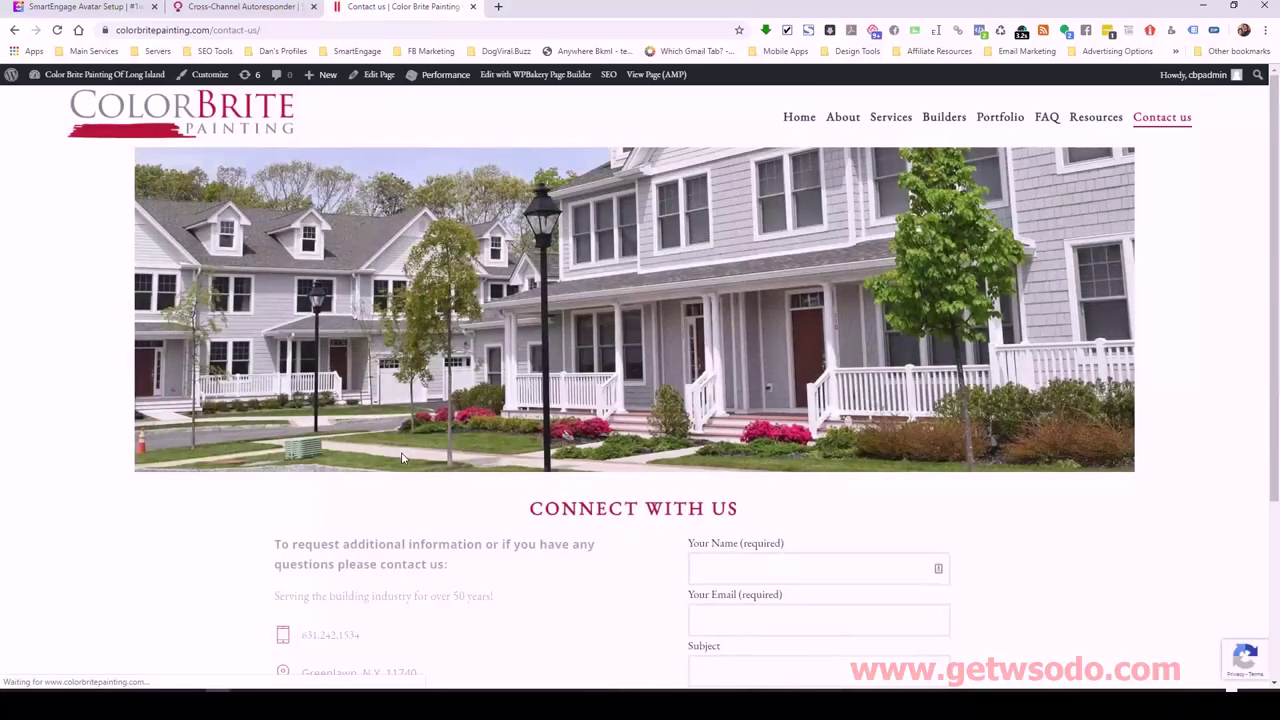
scroll(400, 457, down, 2)
drag(432, 461, 305, 463)
key(ctrl+c)
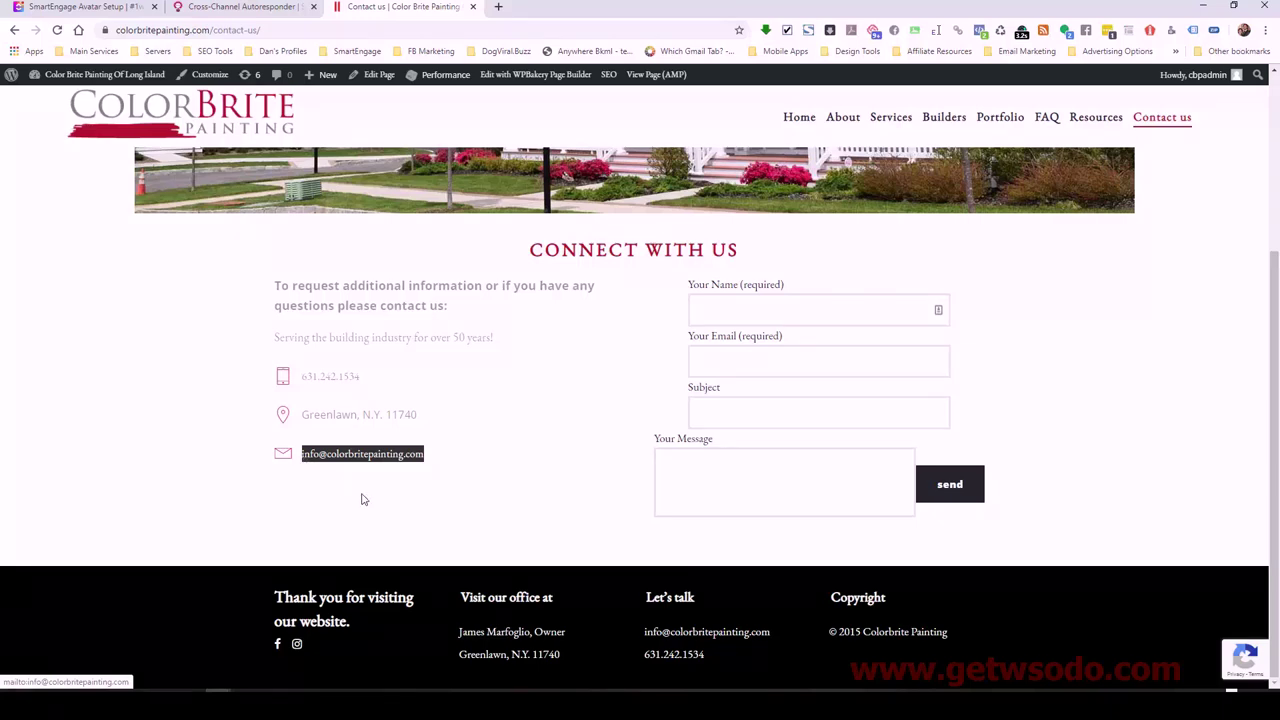
Paste the company email as From Email, reuse the sender details for Reply To, and continue to step 3
click(241, 12)
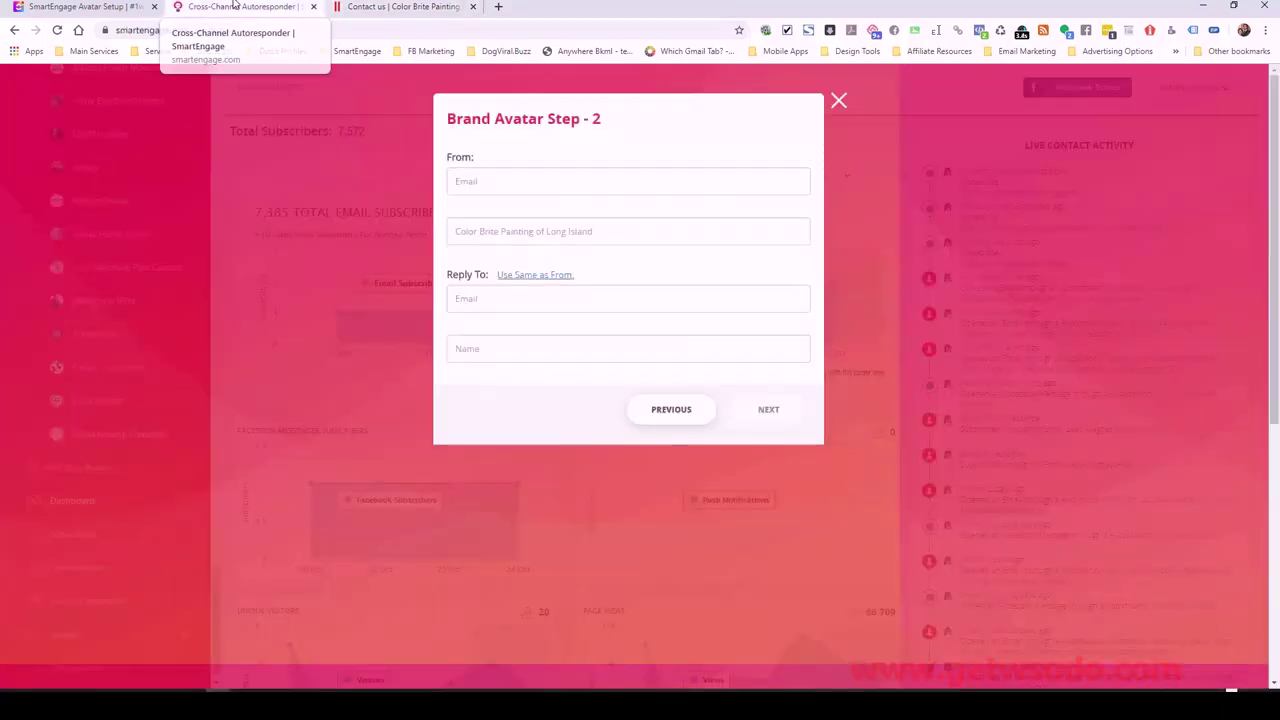
key(ctrl+v)
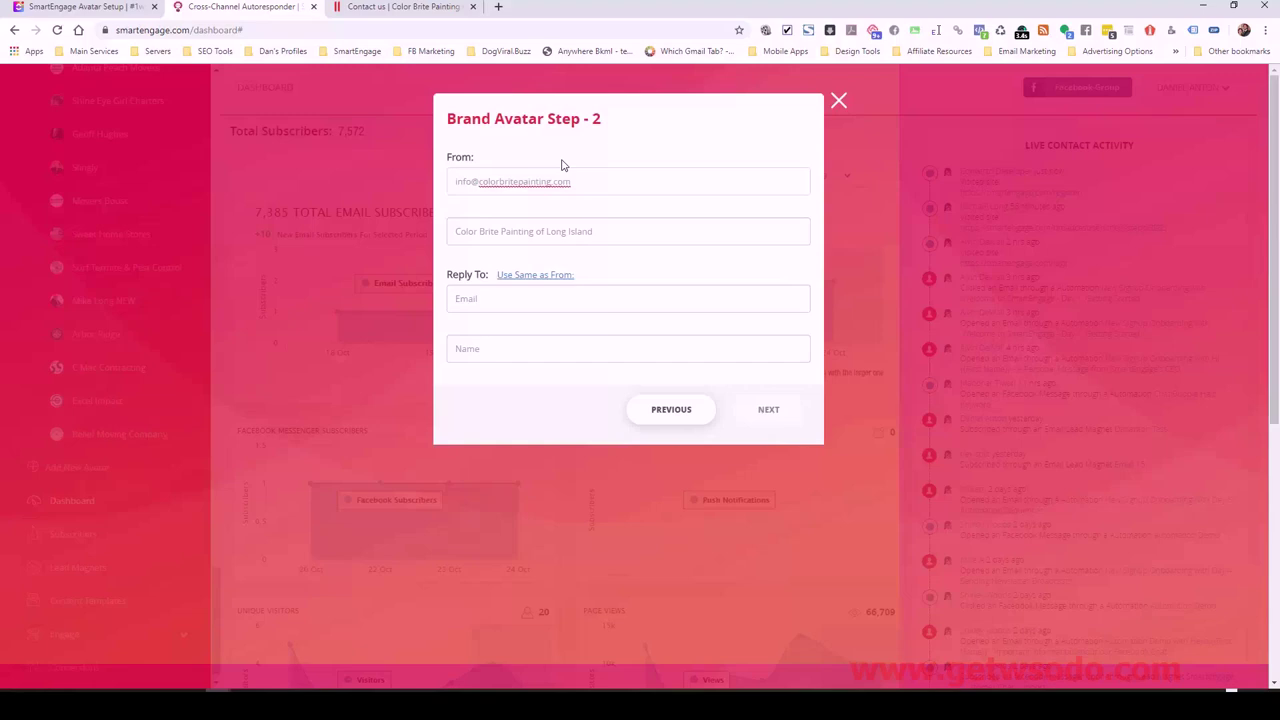
click(551, 276)
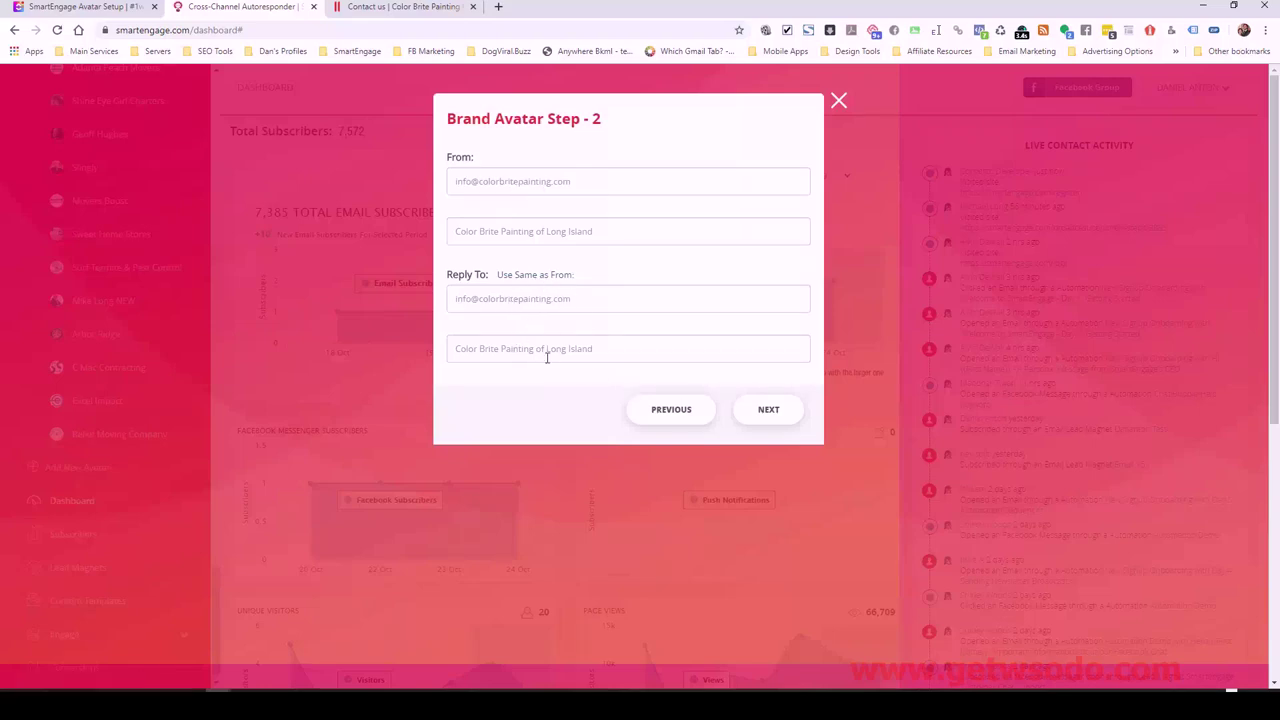
click(755, 416)
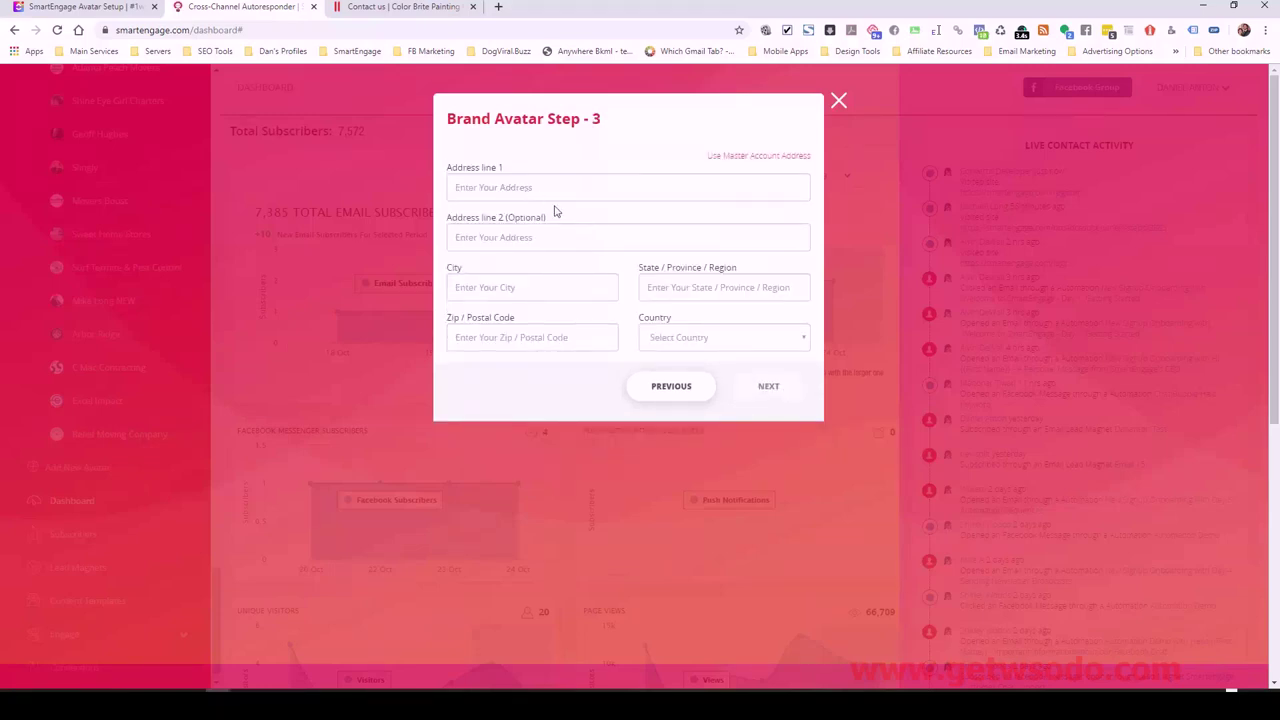
Return to the ClickUp SmartEngage Avatar Setup task and edit its description
click(400, 9)
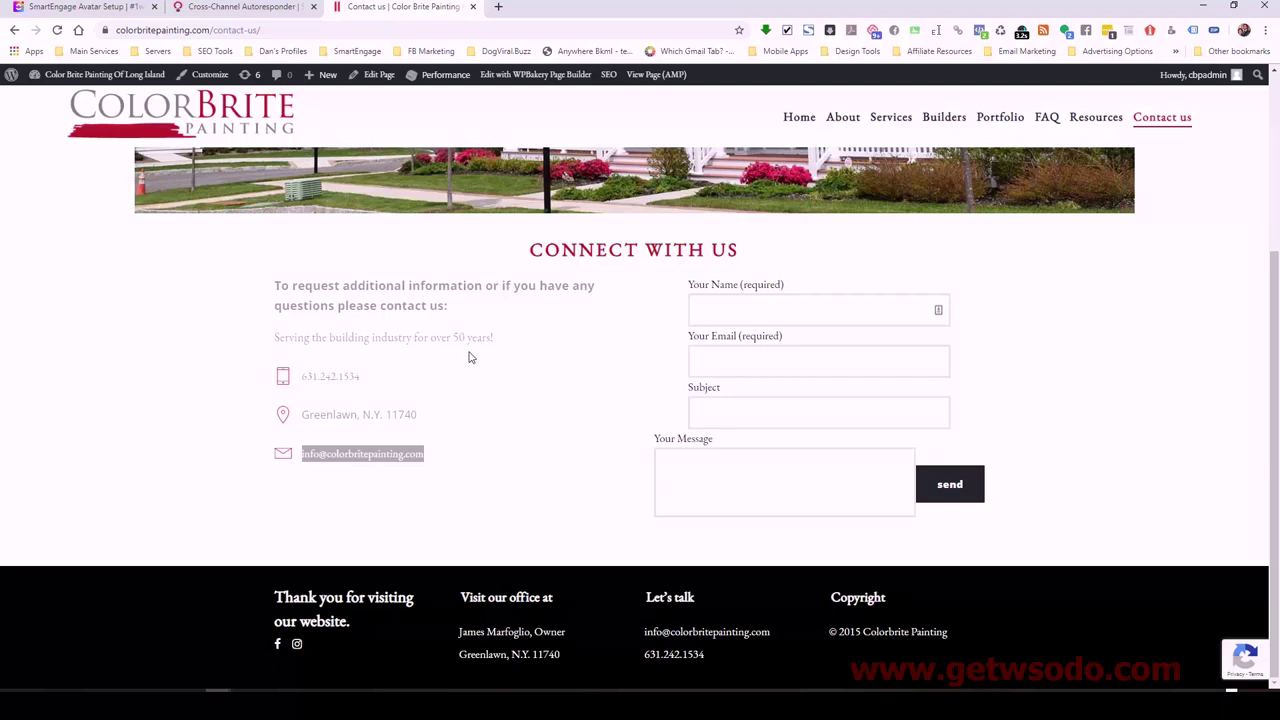
click(85, 7)
click(244, 270)
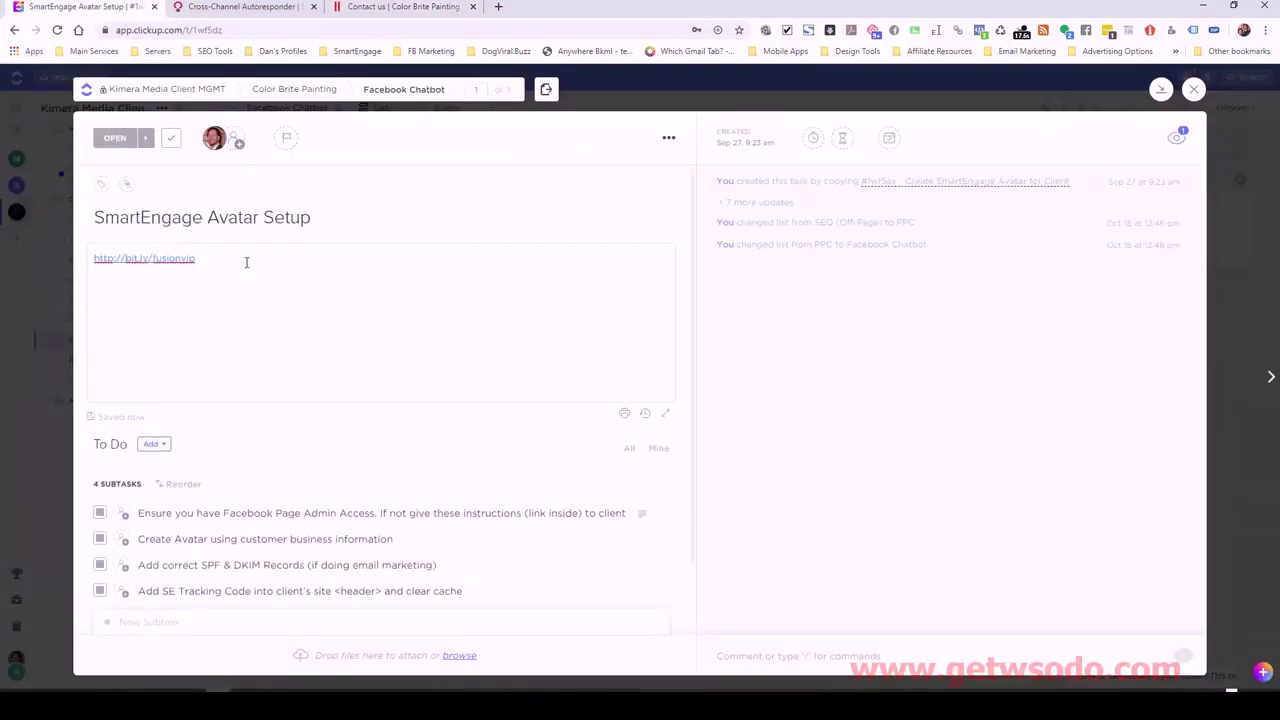
Mention the Color Brite Painting task from SALES ORDERS on a new description line
key(Return)
text(@@)
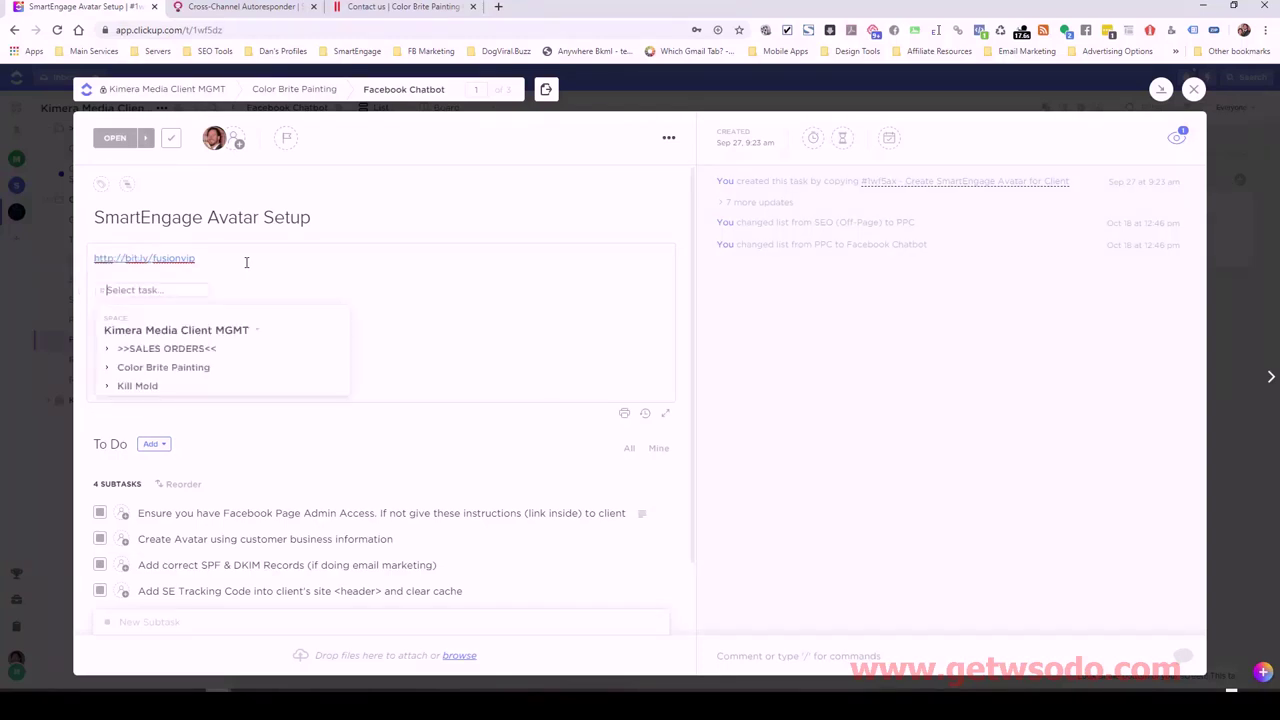
click(109, 349)
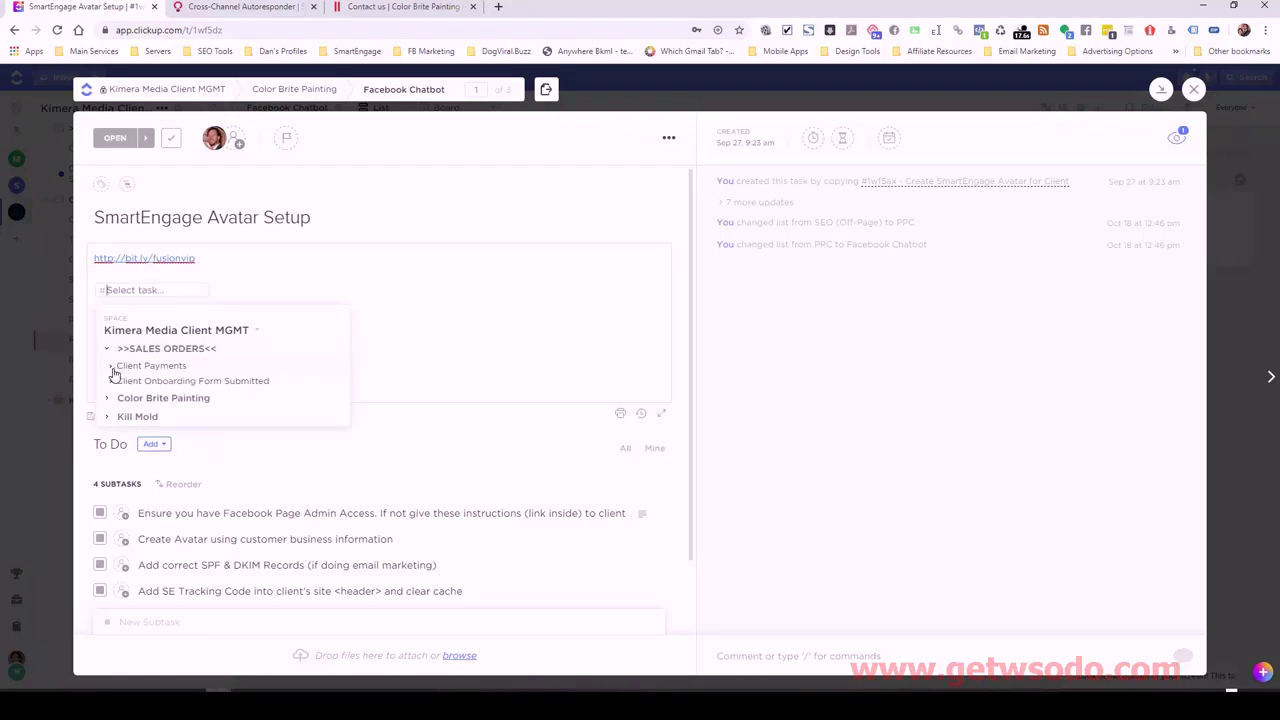
click(110, 372)
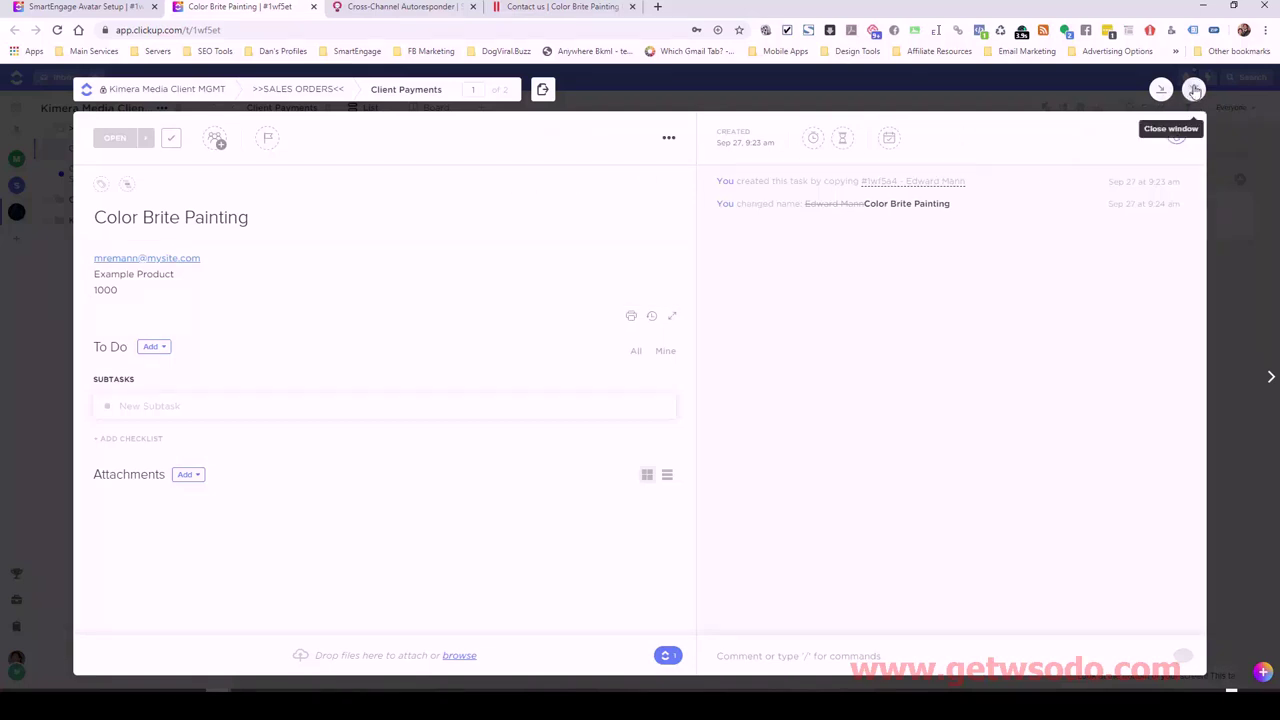
Delete the old Color Brite Painting link and browse the # picker to SALES ORDERS > Client Onboarding Form Submitted
click(313, 8)
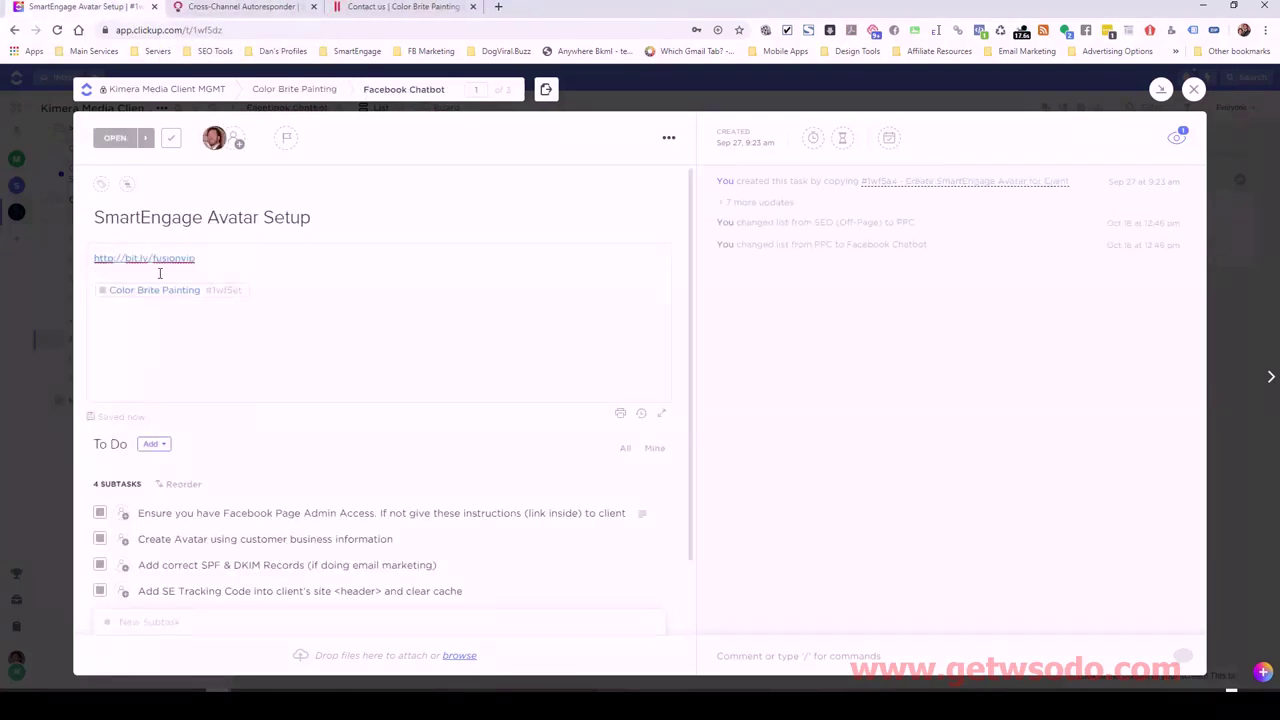
click(264, 290)
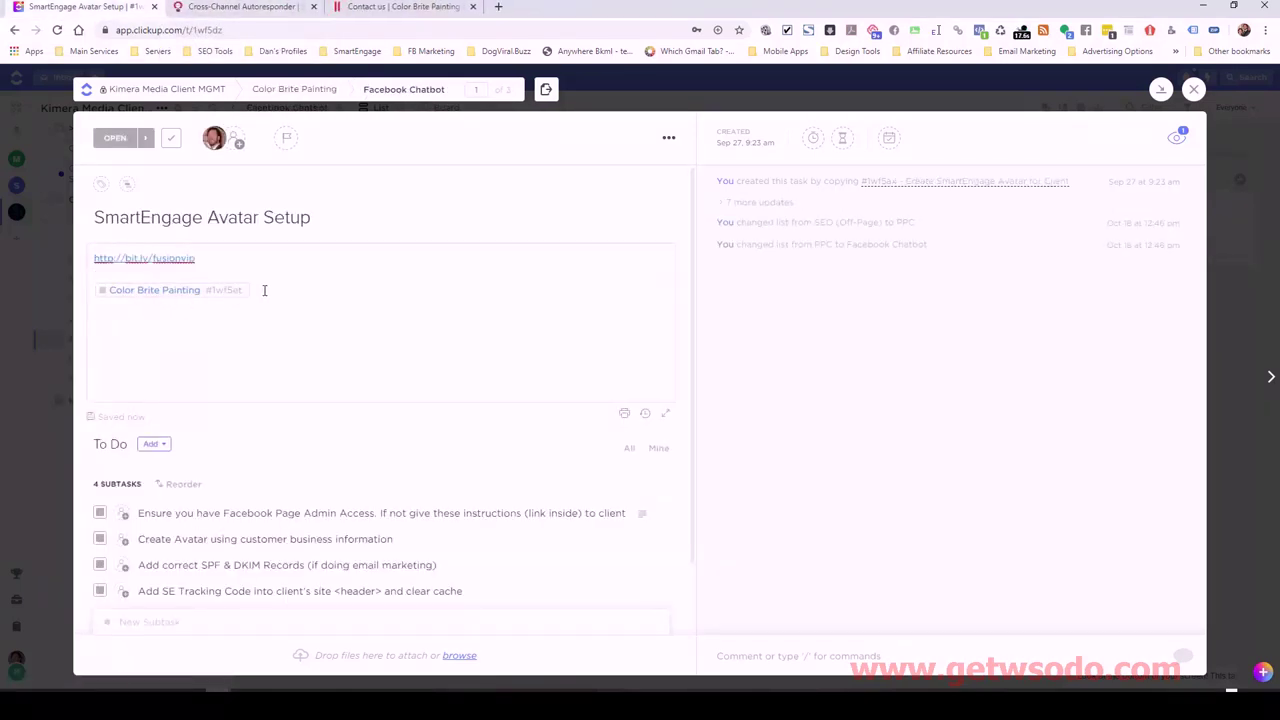
key(BackSpace)
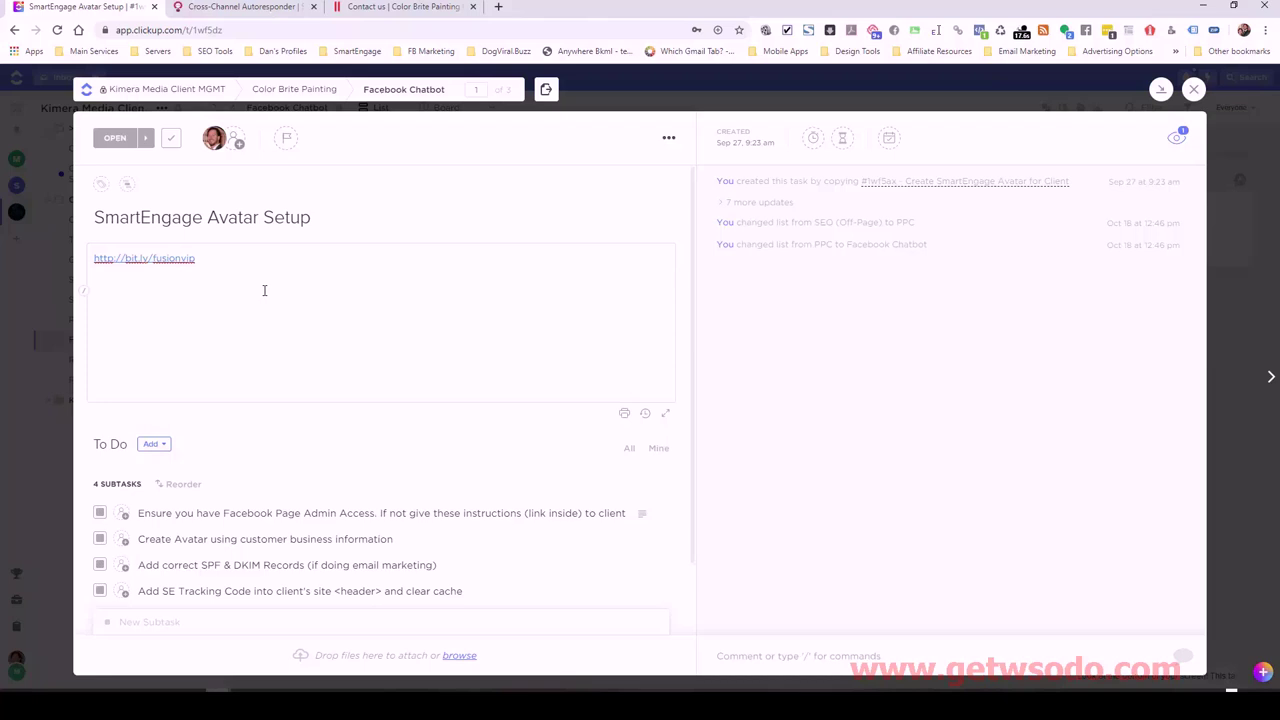
text(#)
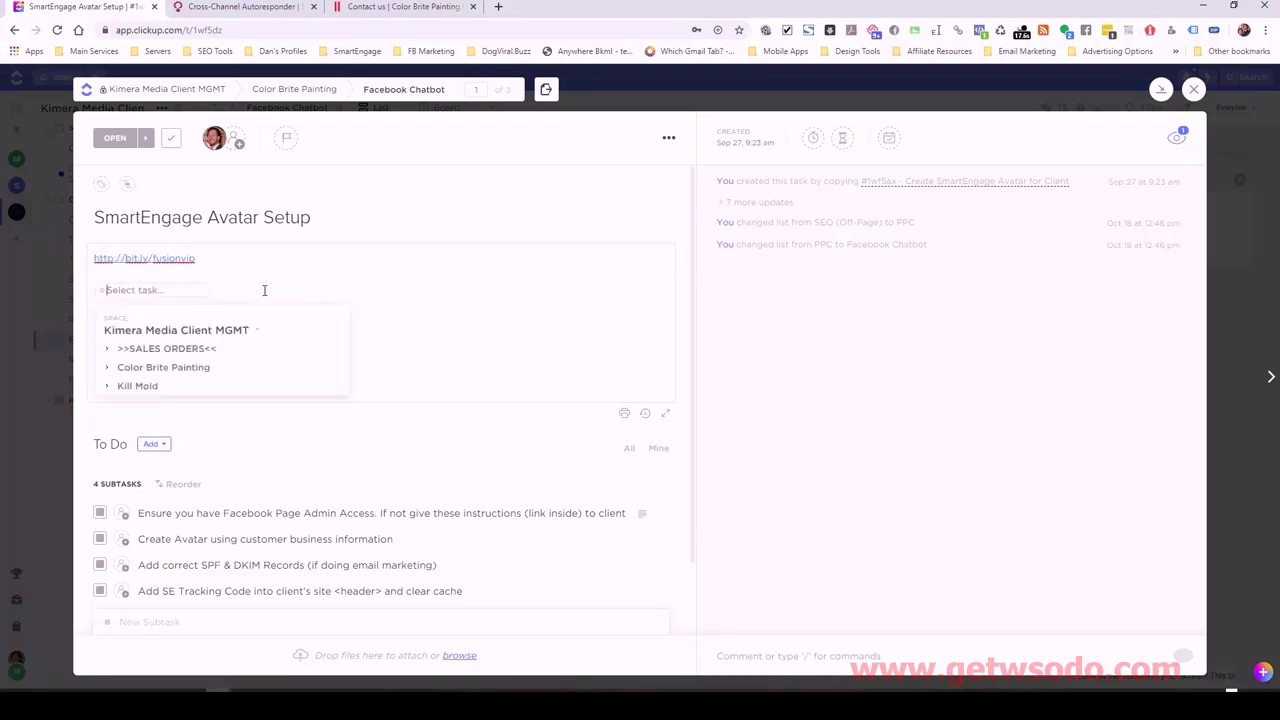
click(108, 350)
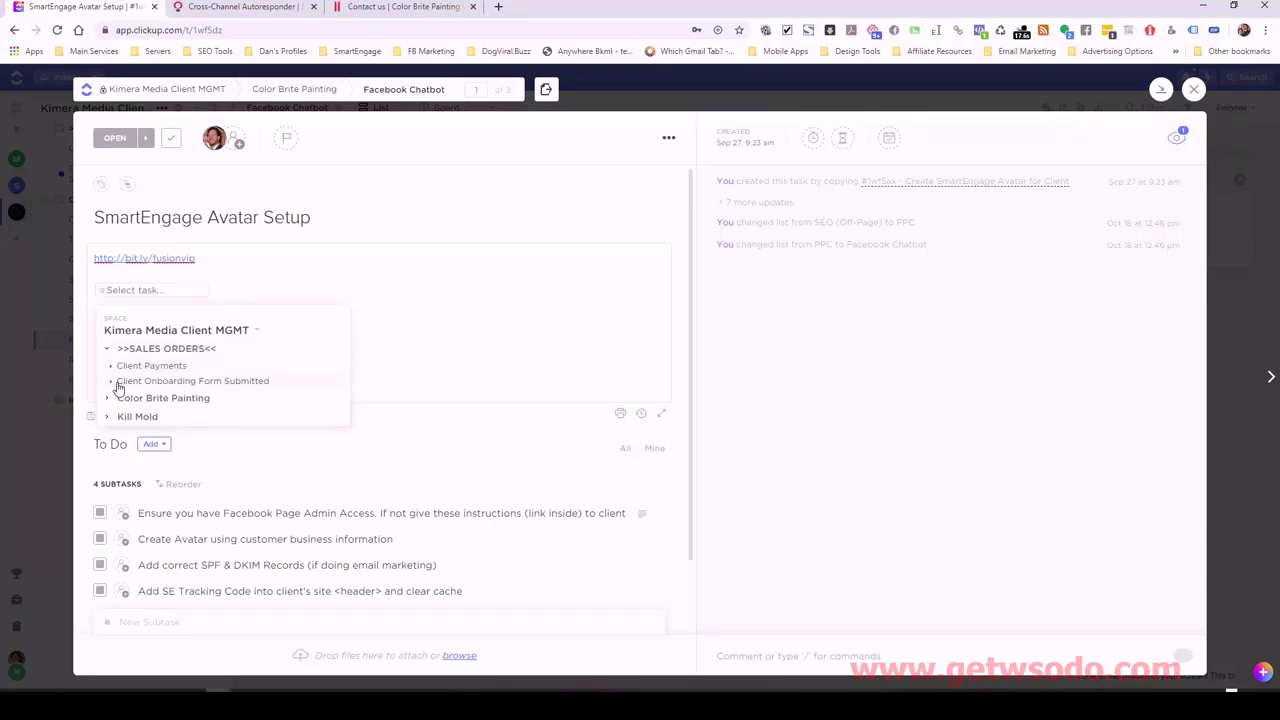
click(116, 385)
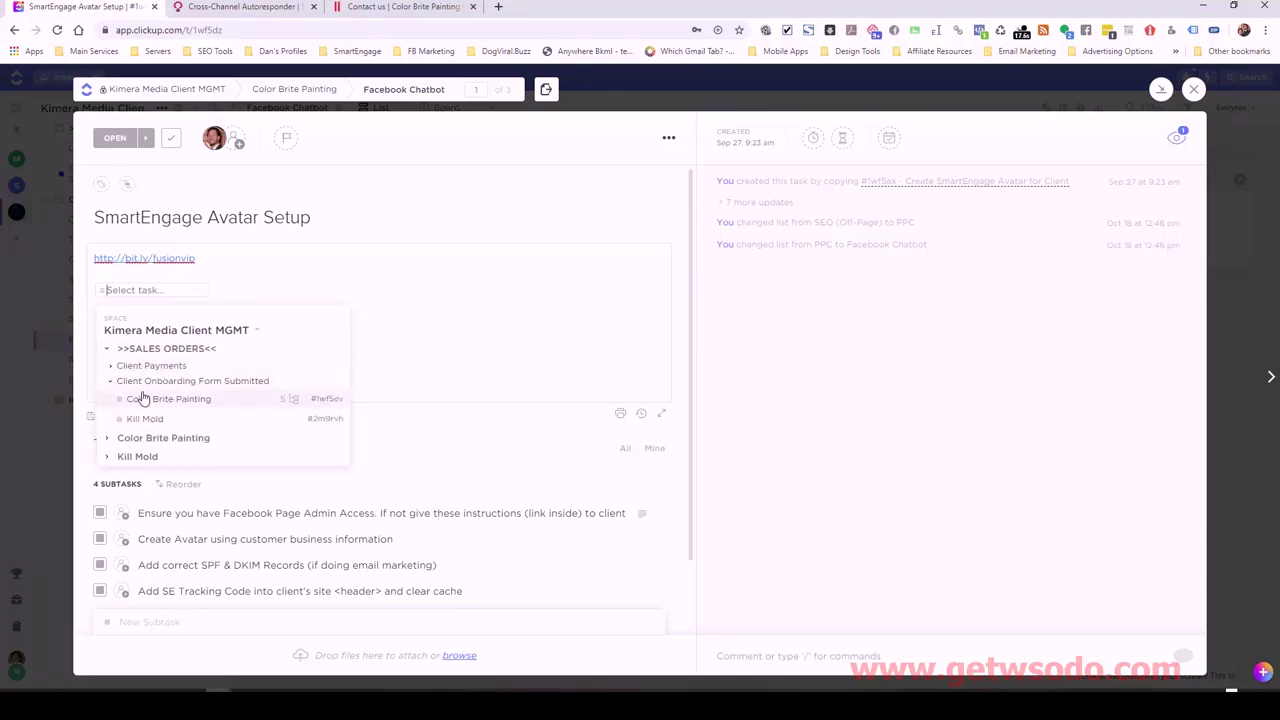
Link the Color Brite Painting onboarding task, open it, and copy the business's street address
click(170, 399)
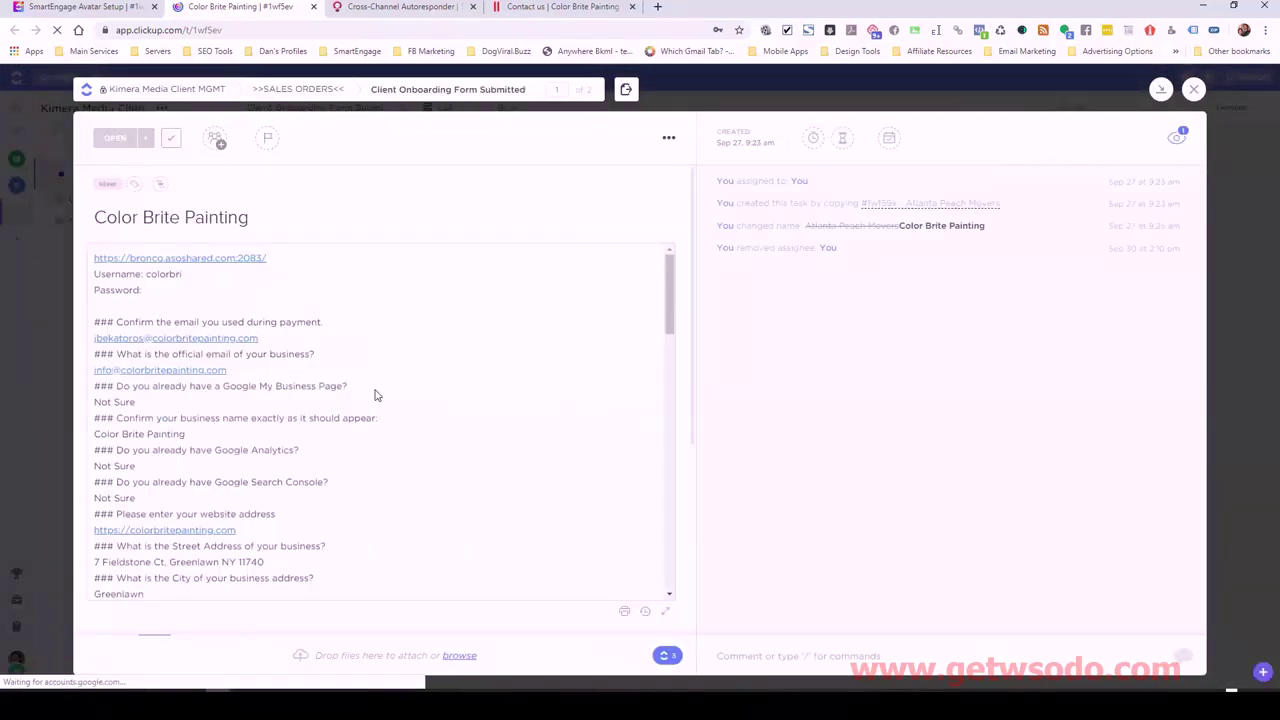
scroll(280, 400, down, 2)
scroll(280, 405, down, 1)
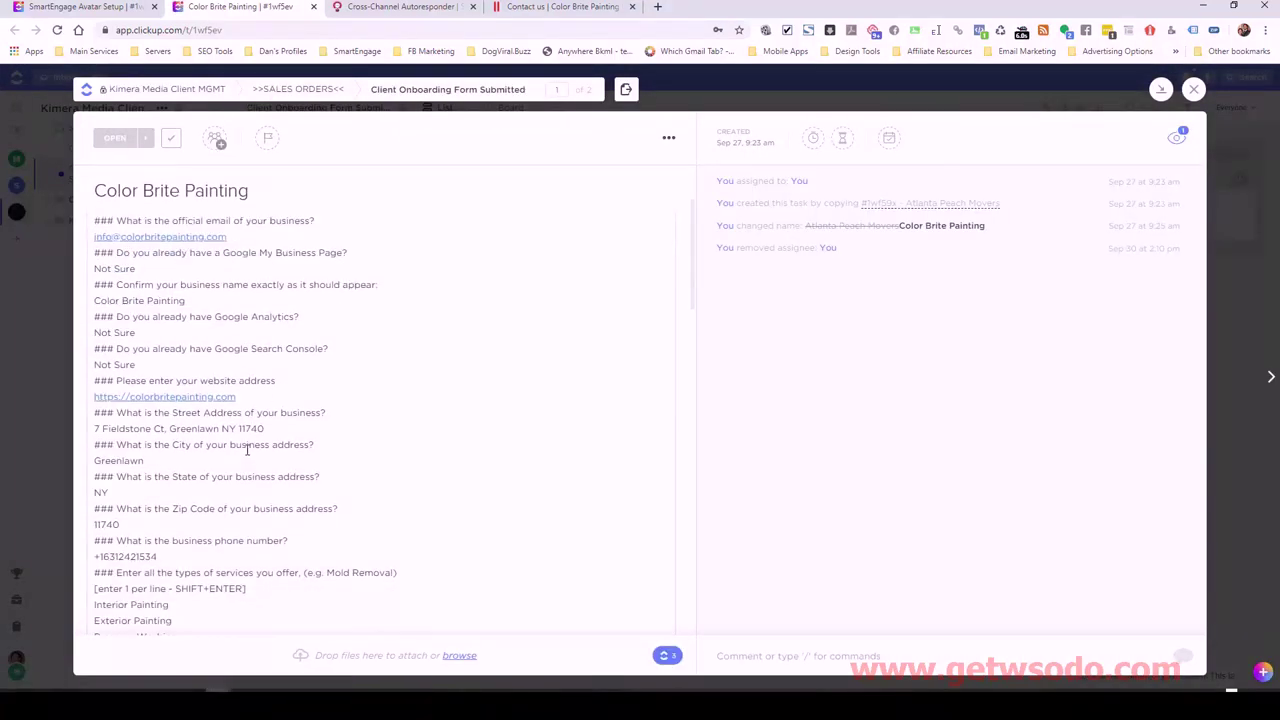
drag(97, 429, 263, 428)
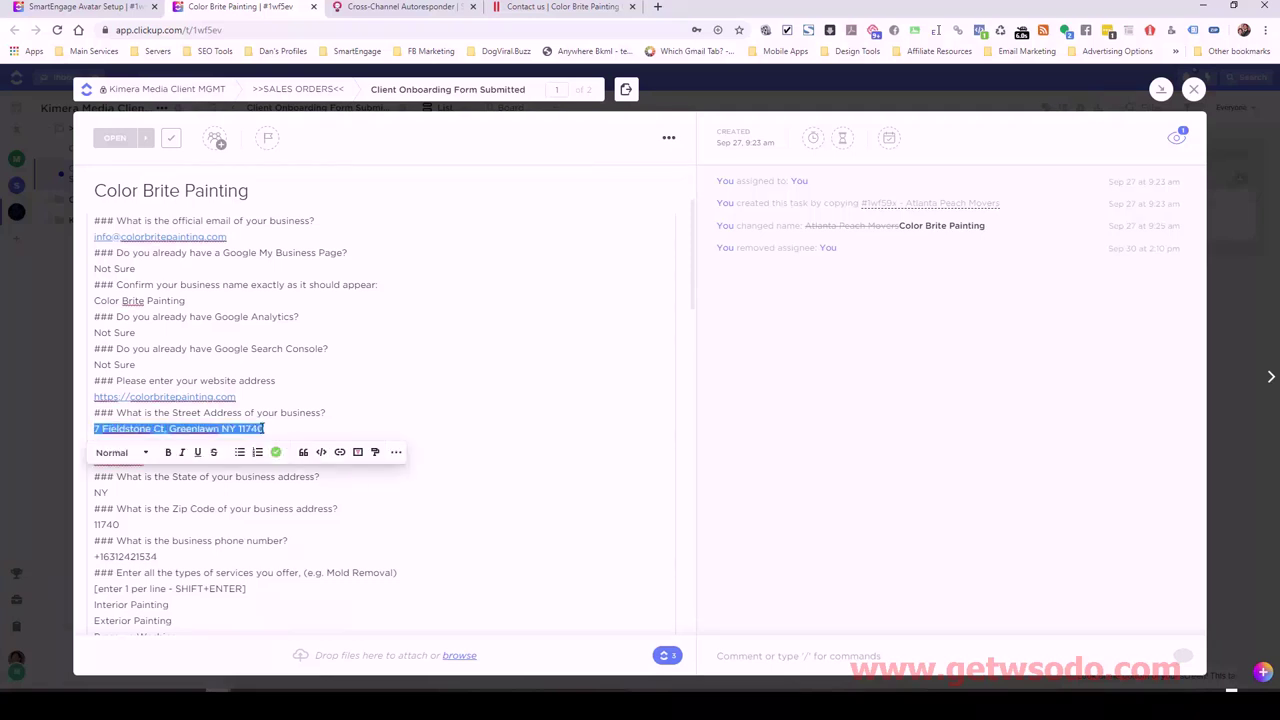
key(ctrl+c)
Paste the street address into Address line 1 and move its zip code into the Zip field
click(405, 7)
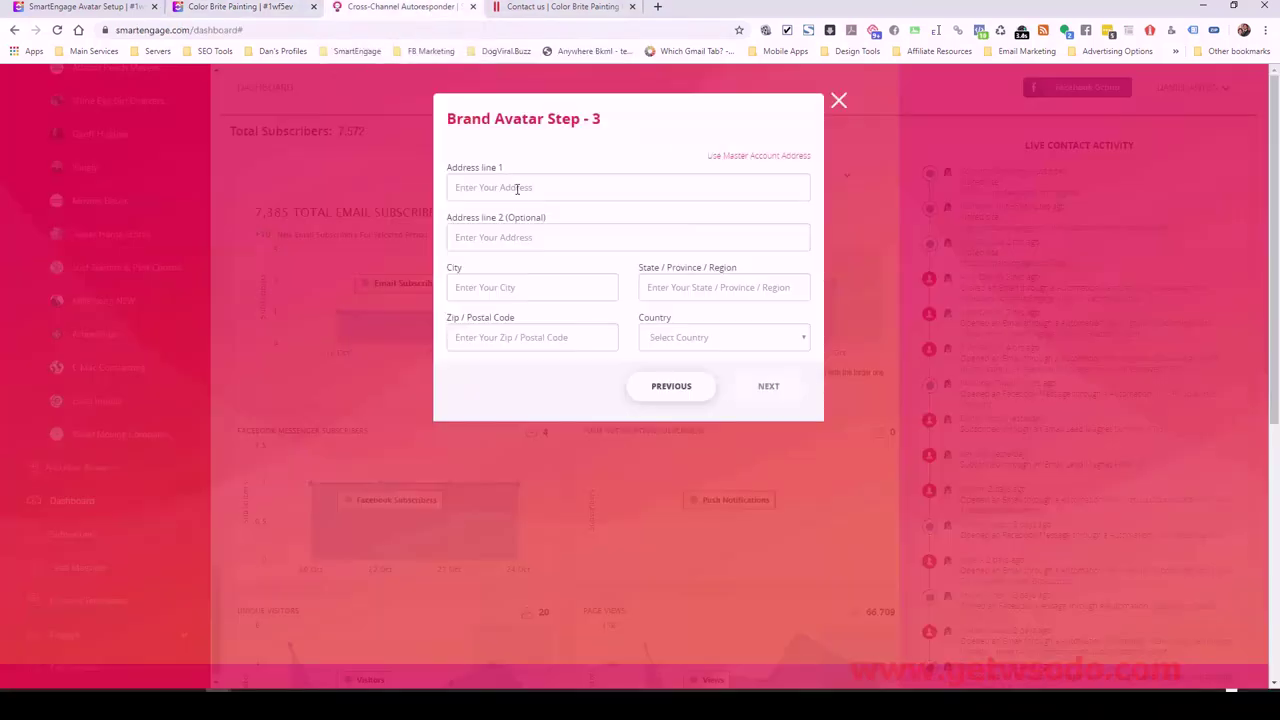
click(516, 188)
key(ctrl+v)
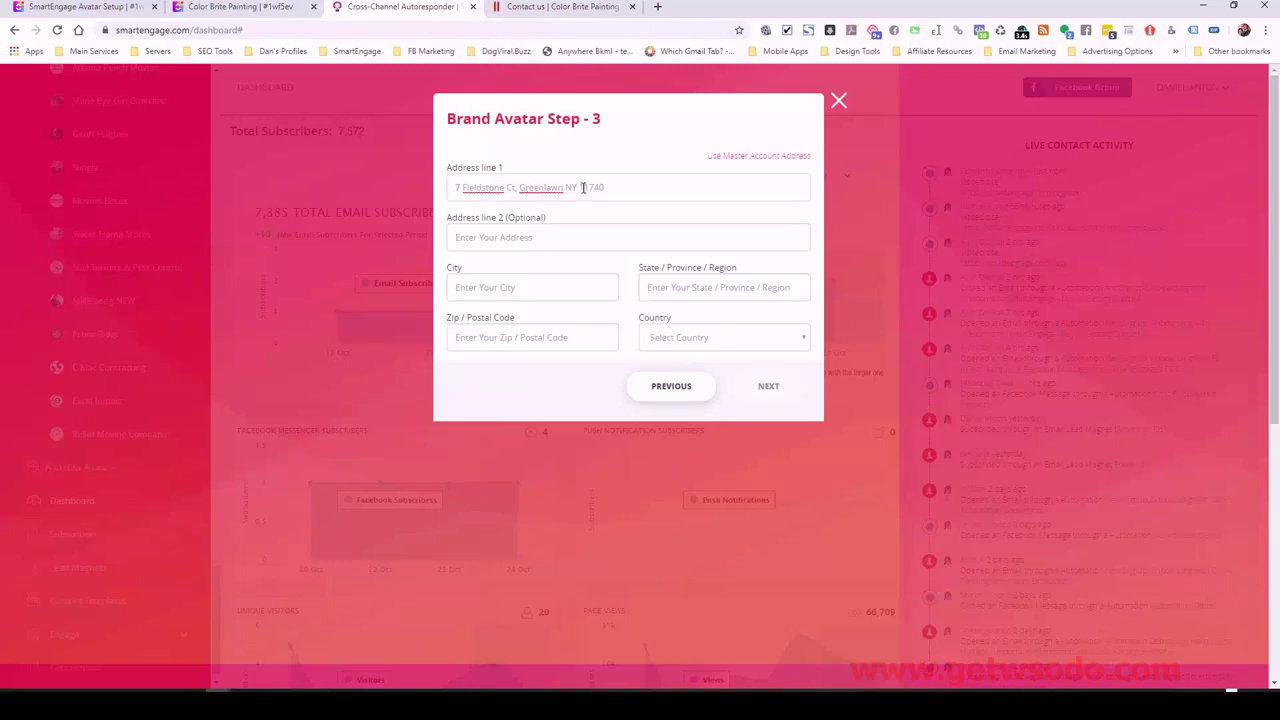
drag(580, 187, 640, 188)
key(ctrl+x)
click(500, 336)
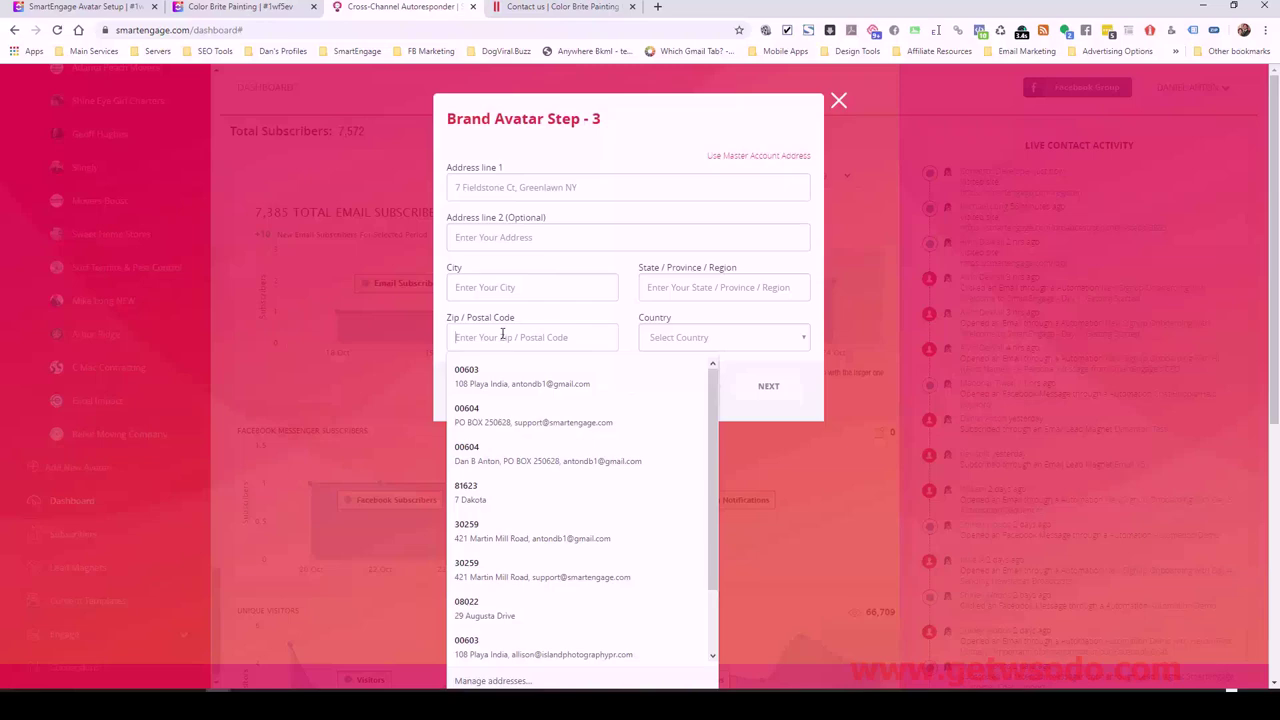
key(ctrl+v)
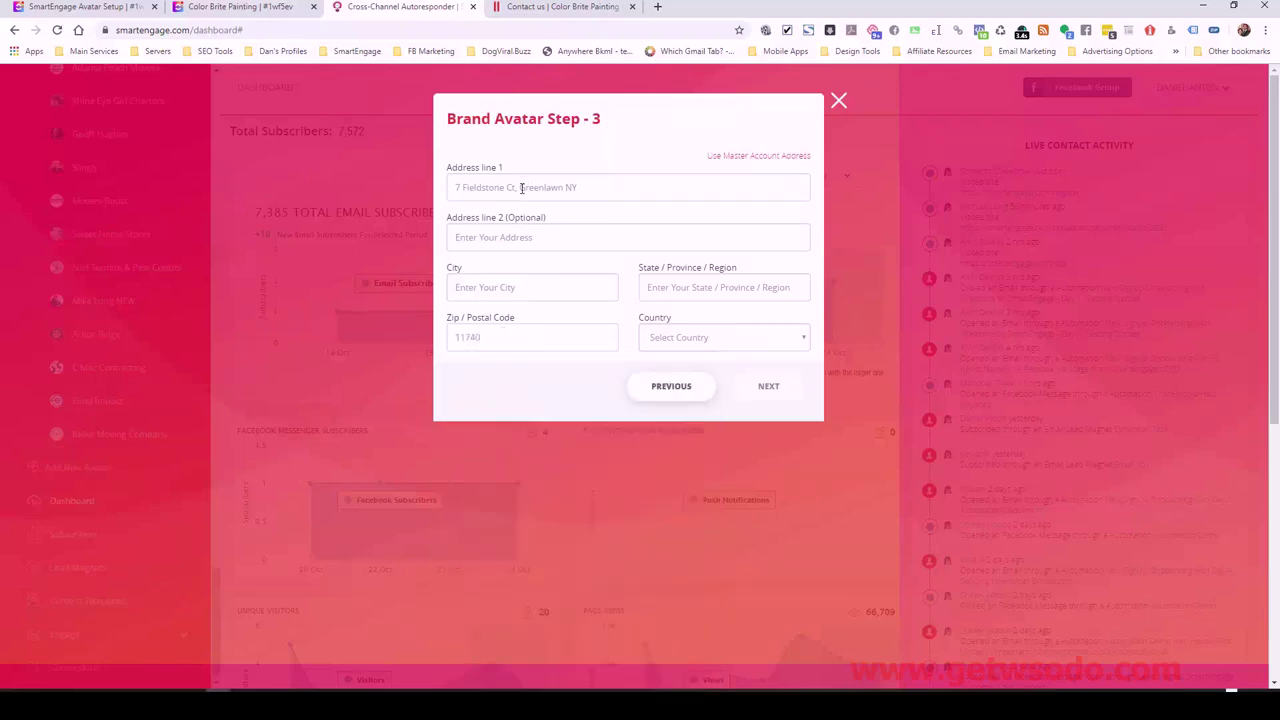
Trim city and state from the address line, then set city Greenlawn, state NY and country USA
drag(521, 188, 595, 187)
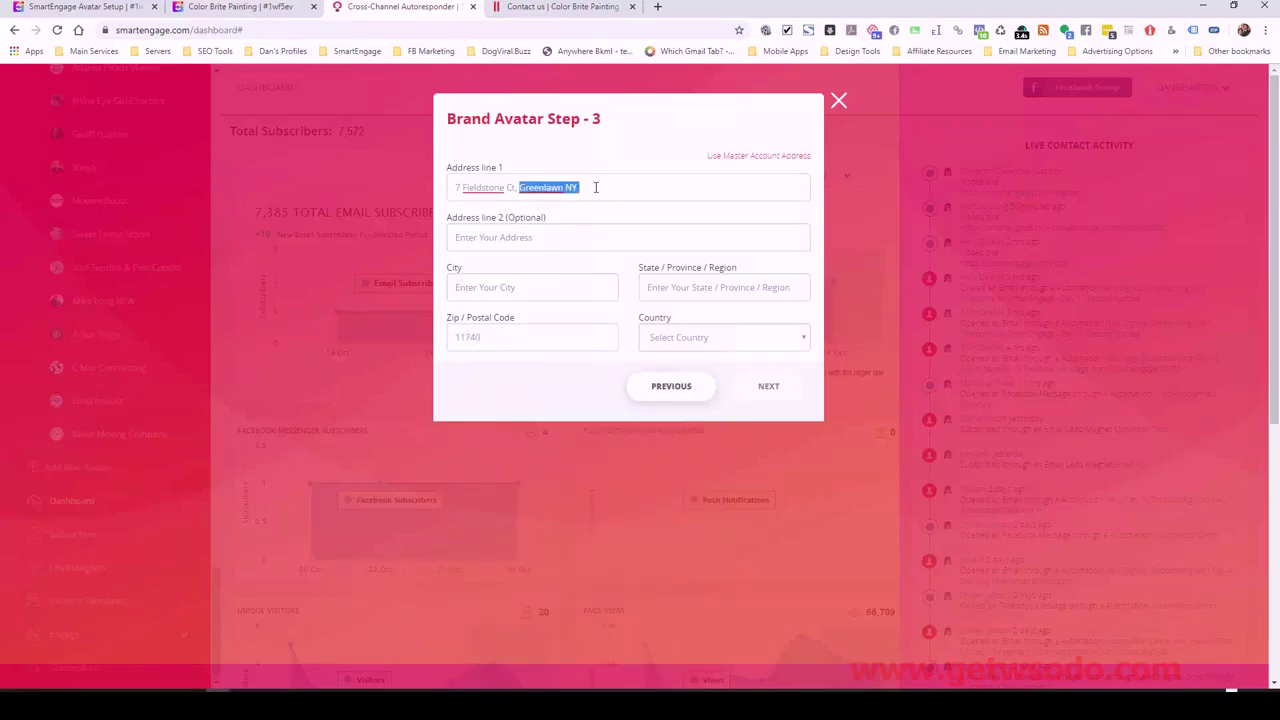
key(ctrl+x)
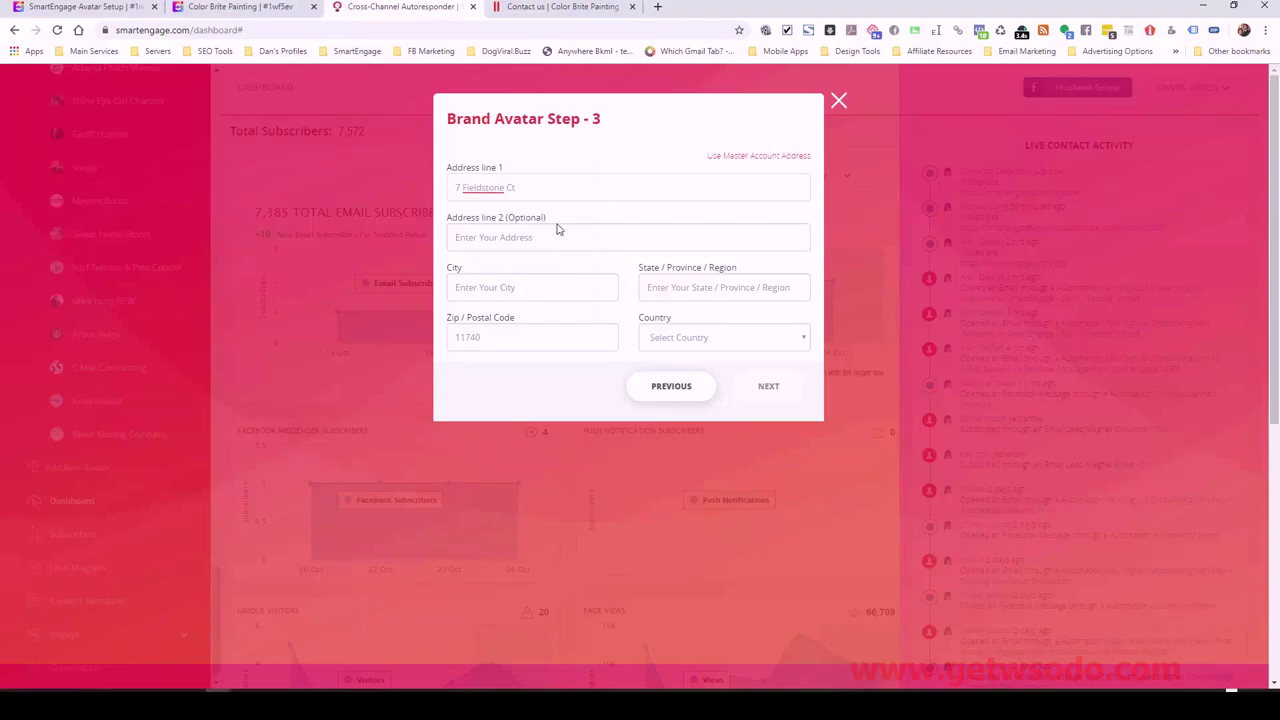
click(486, 287)
text(Greenlawn)
key(Tab)
text(NY)
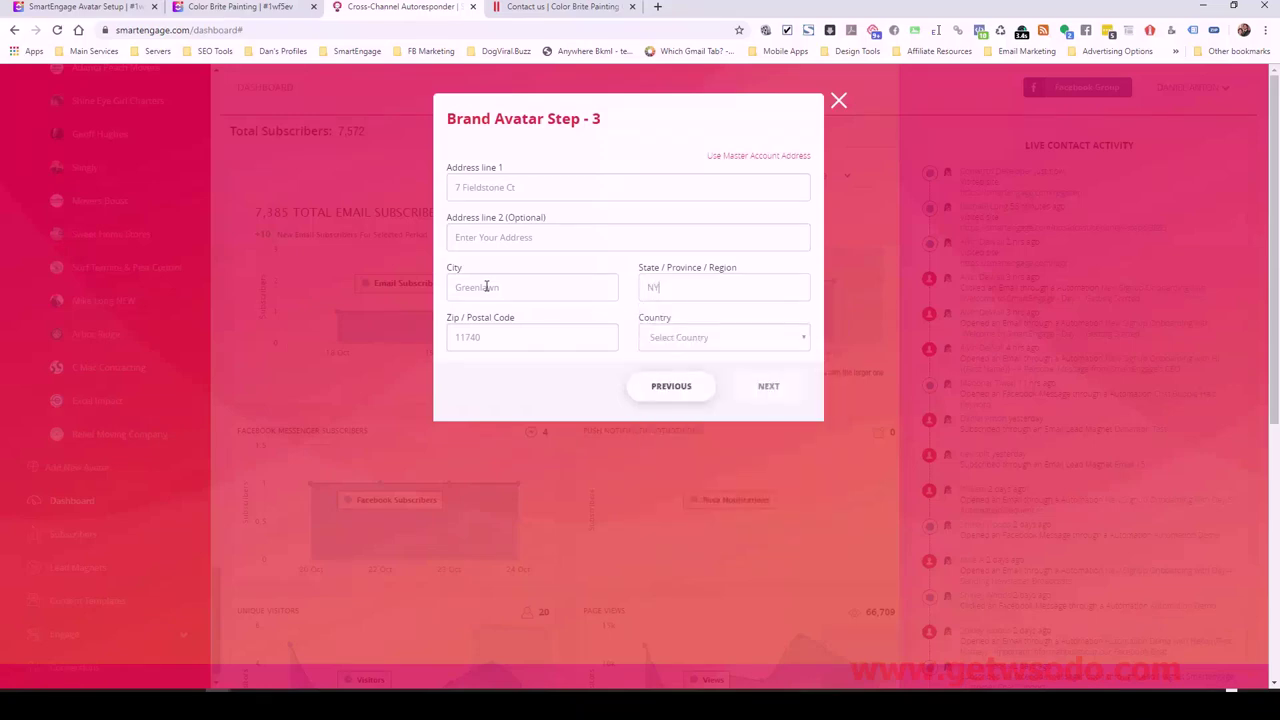
click(733, 340)
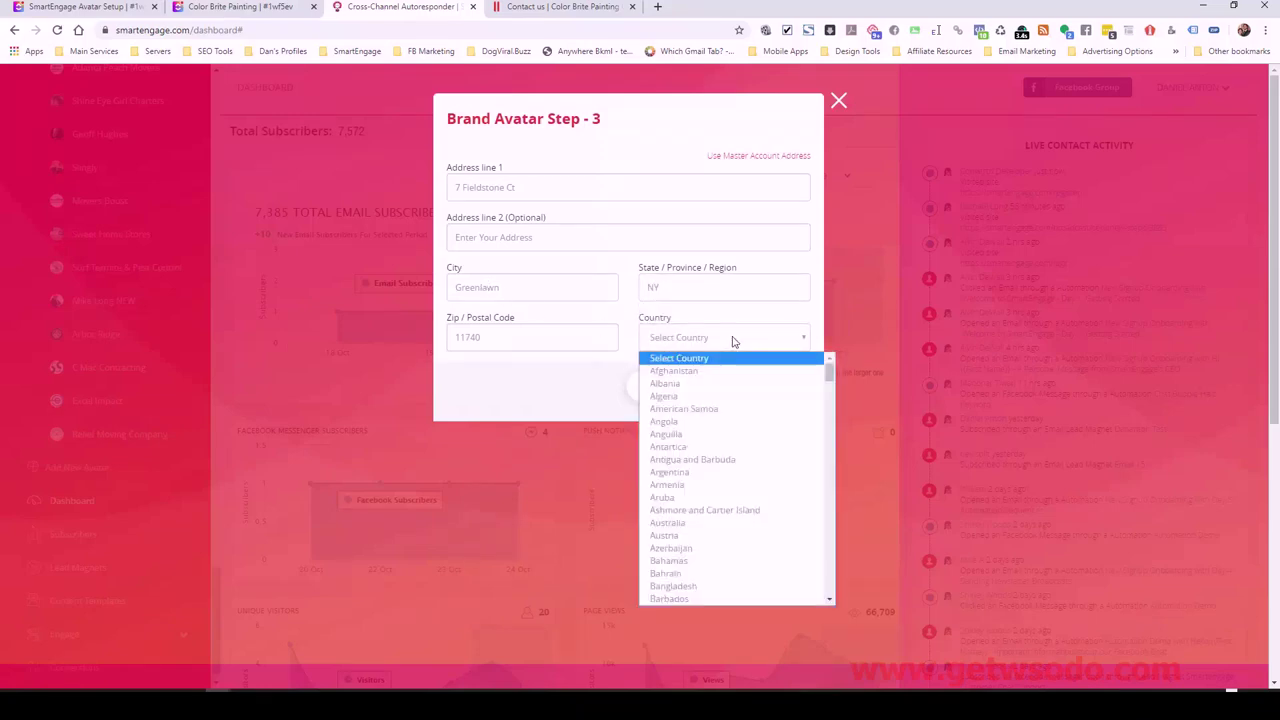
key(u)
scroll(731, 508, down, 3)
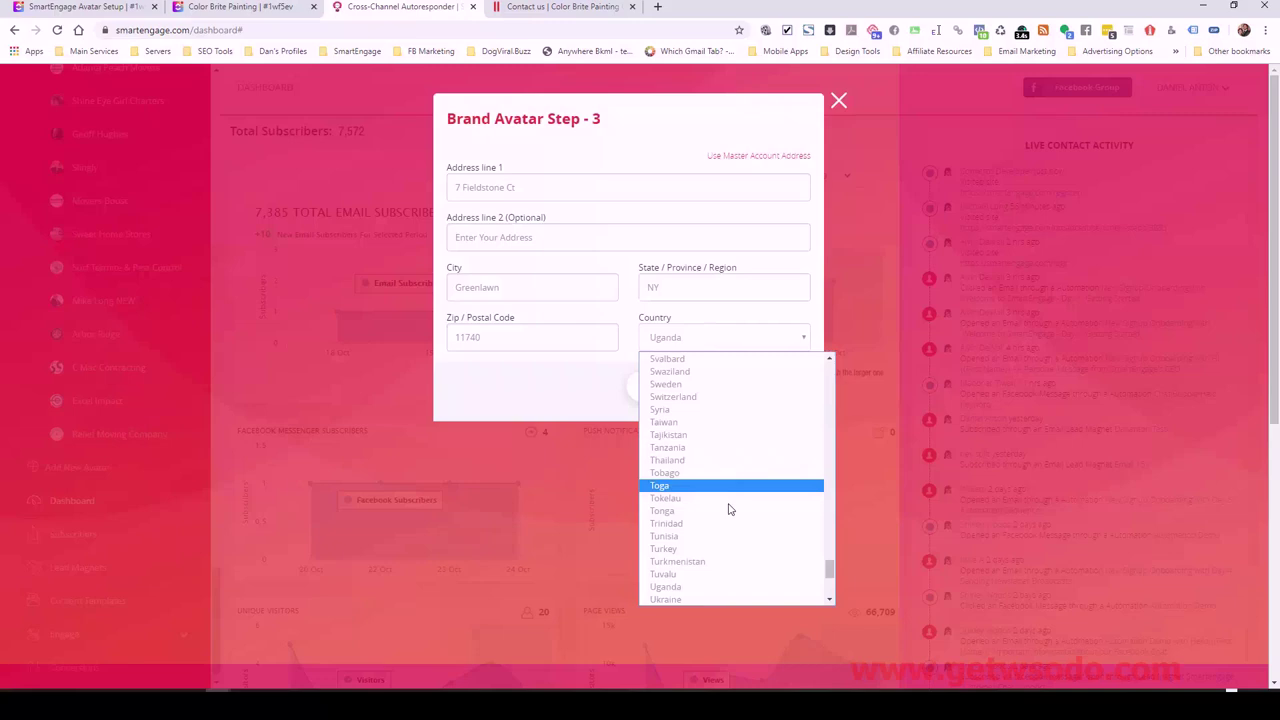
click(714, 528)
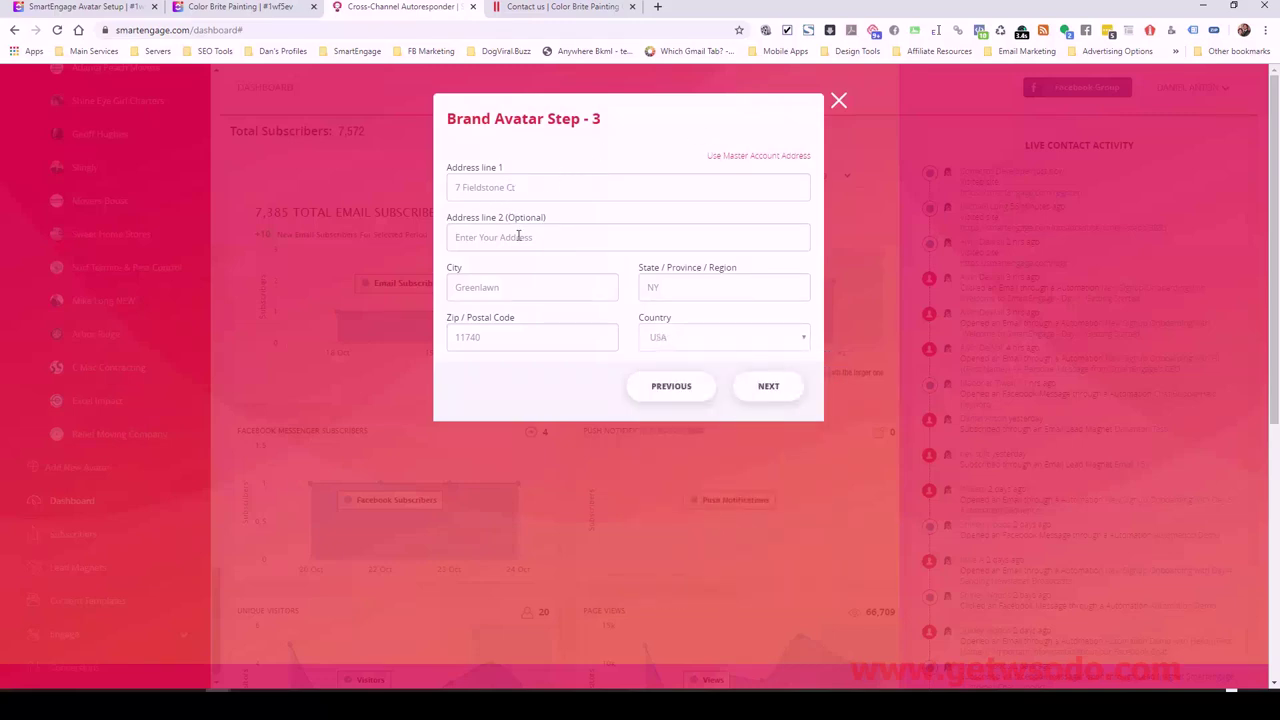
Move the brand avatar setup past SPF and DKIM to Step 5 (connect Facebook), then return to ClickUp
click(758, 396)
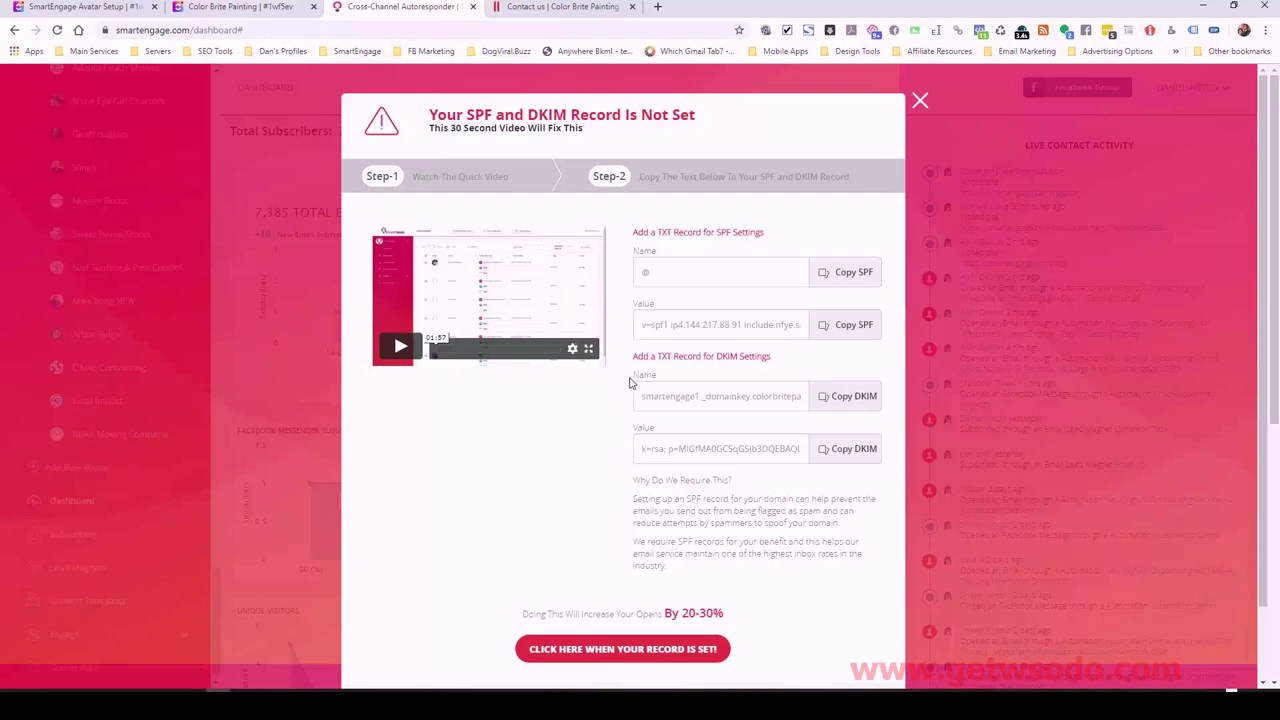
scroll(598, 465, down, 1)
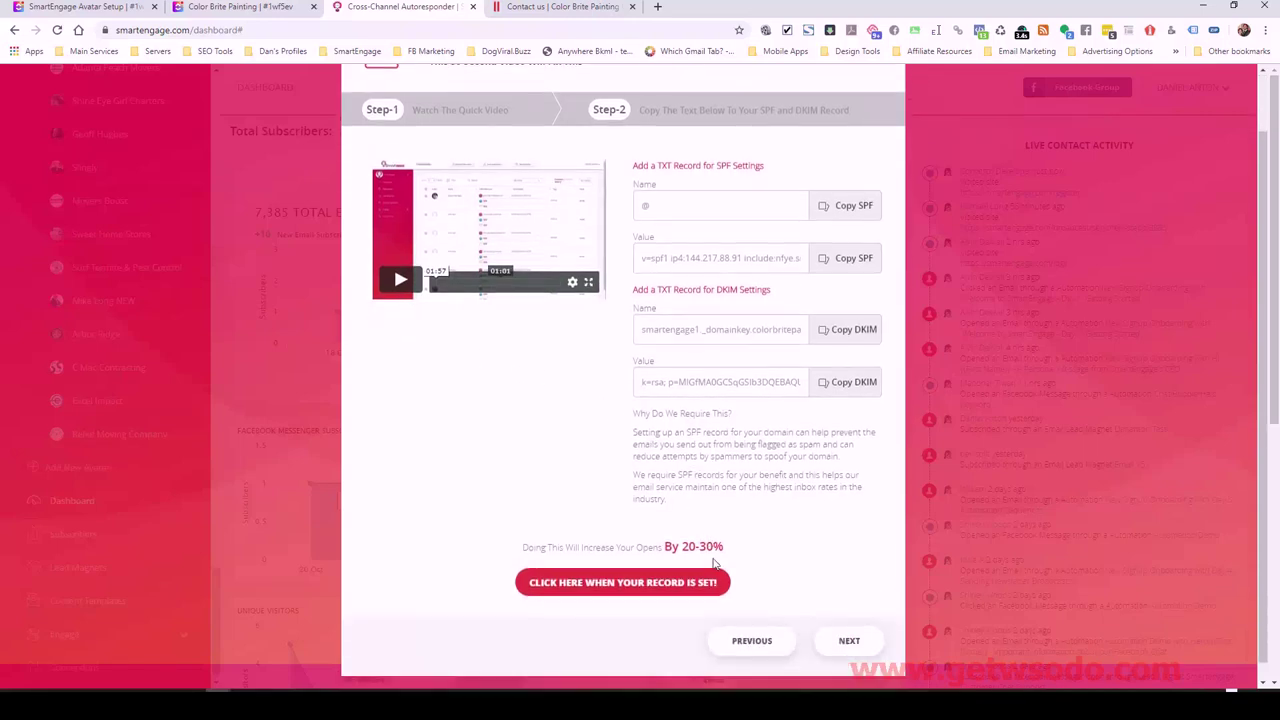
click(847, 641)
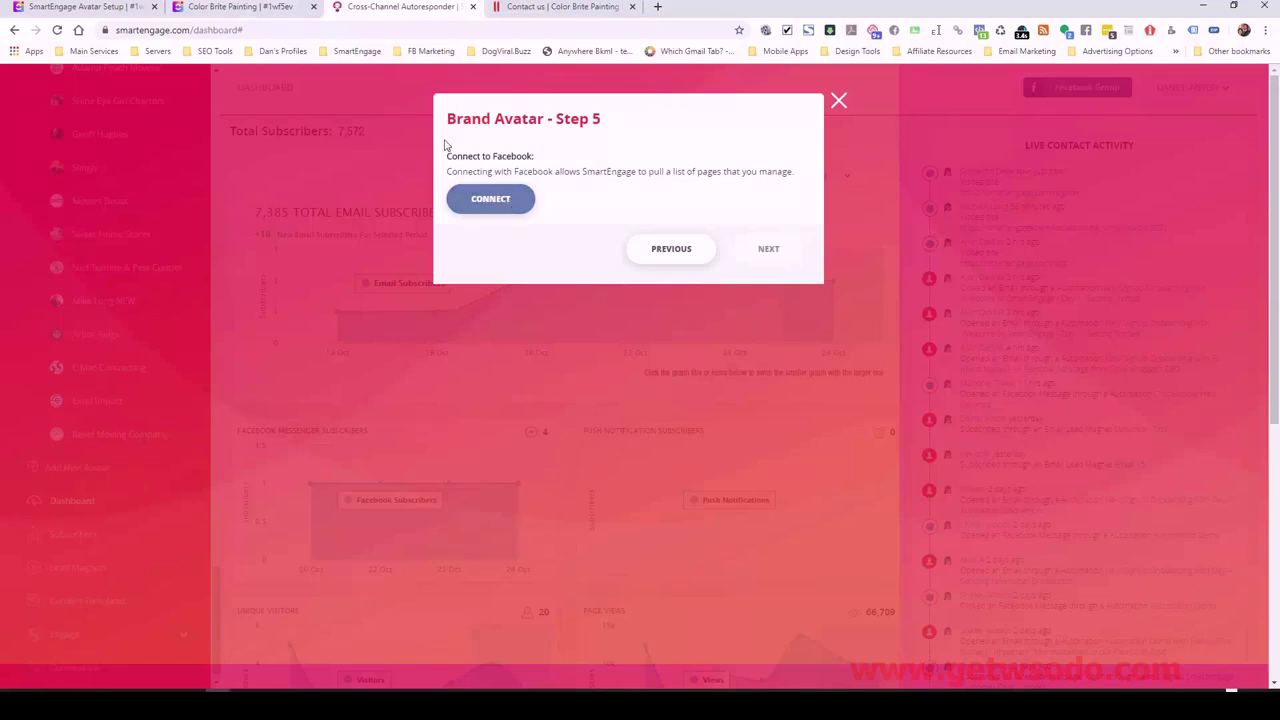
click(110, 11)
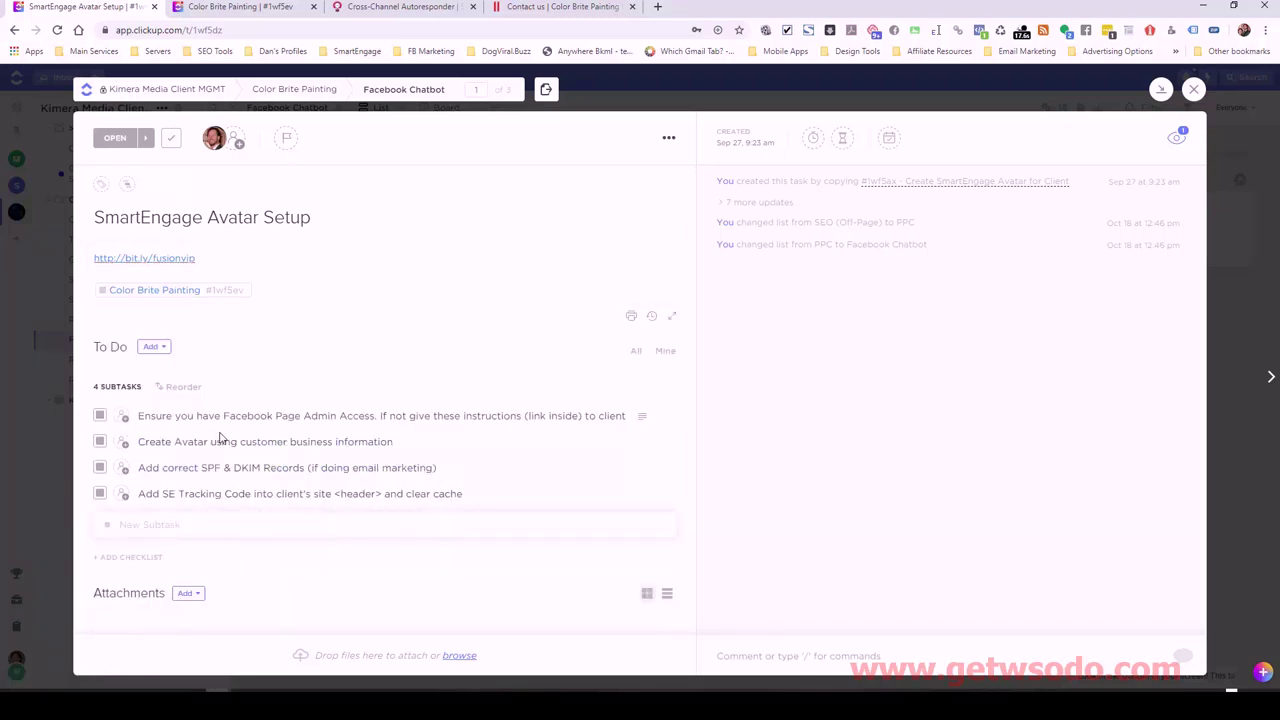
Read the Facebook Page admin access subtask's full instructions, then go back to the parent task
click(261, 418)
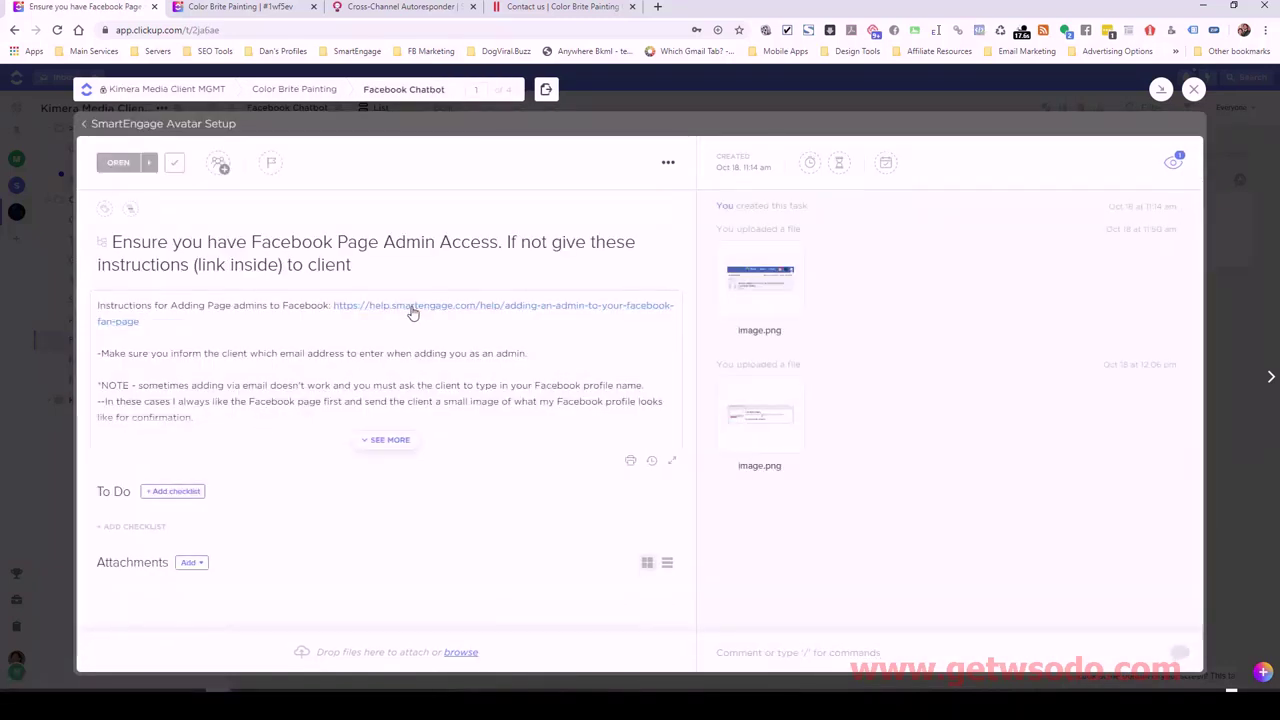
click(388, 442)
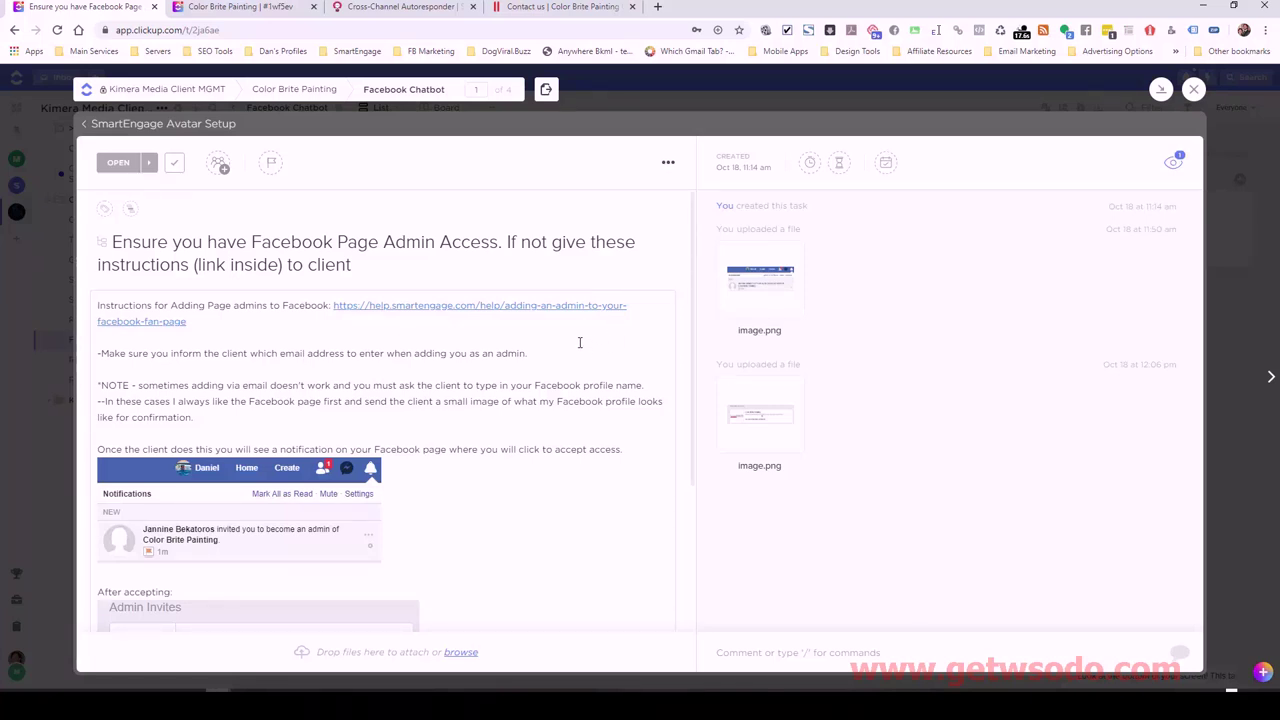
scroll(229, 451, down, 3)
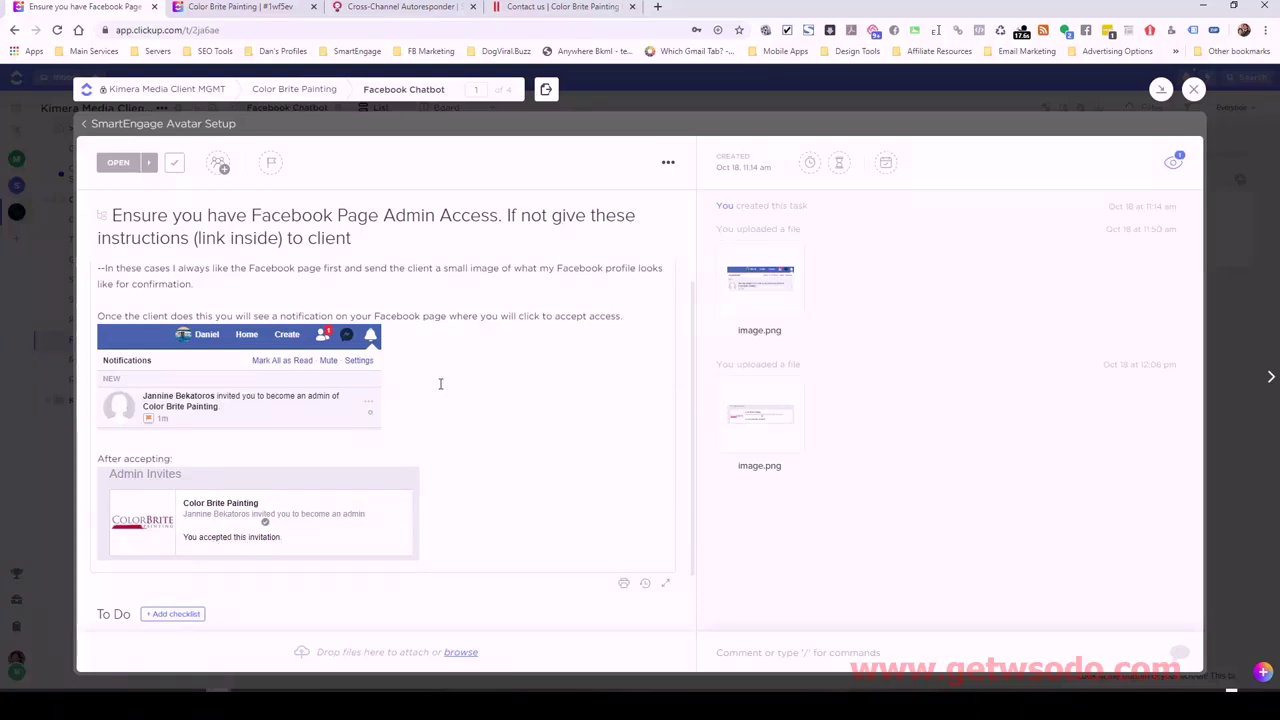
scroll(443, 380, up, 2)
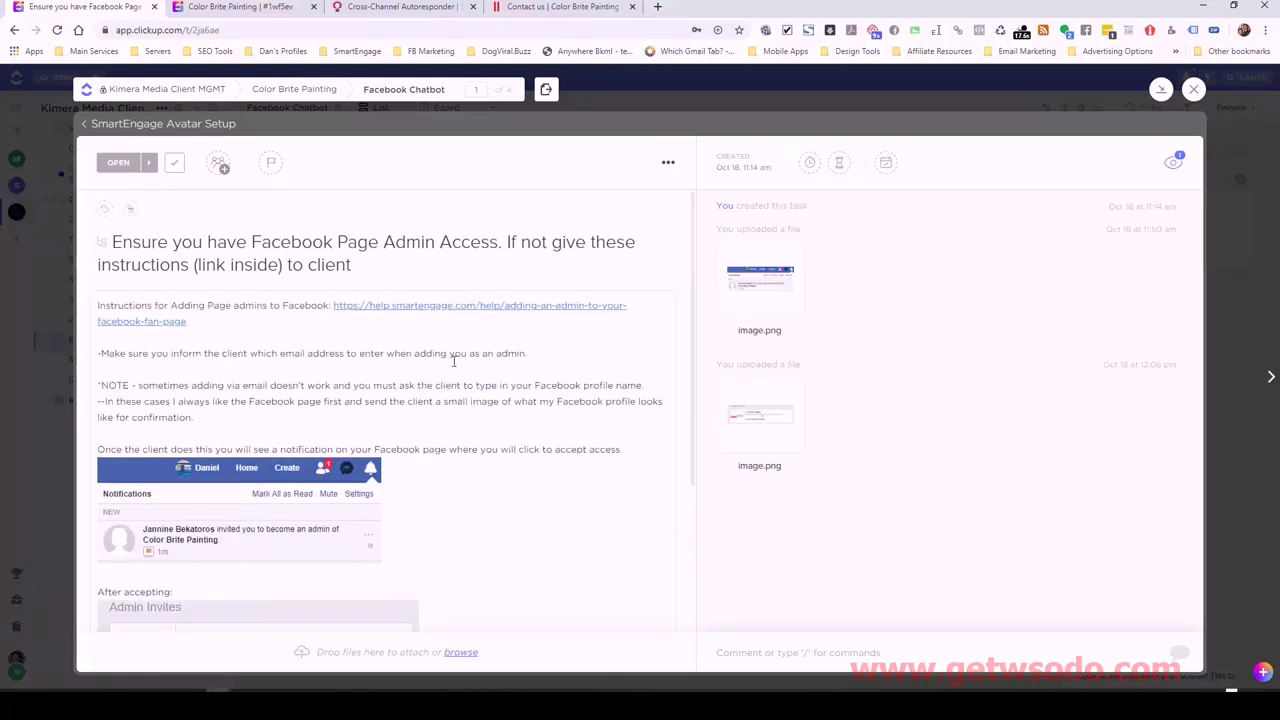
click(84, 128)
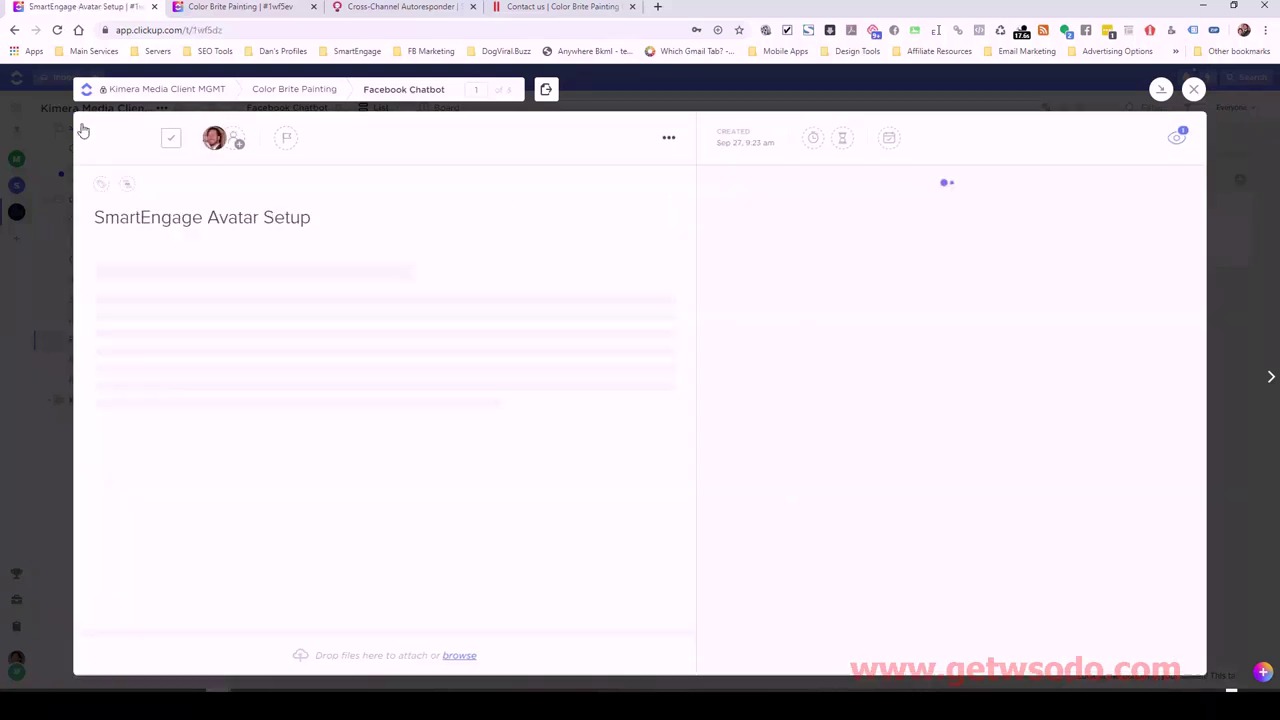
Connect the Color Brite Painting Facebook page, found by searching 'col', and continue to Step 6
click(414, 5)
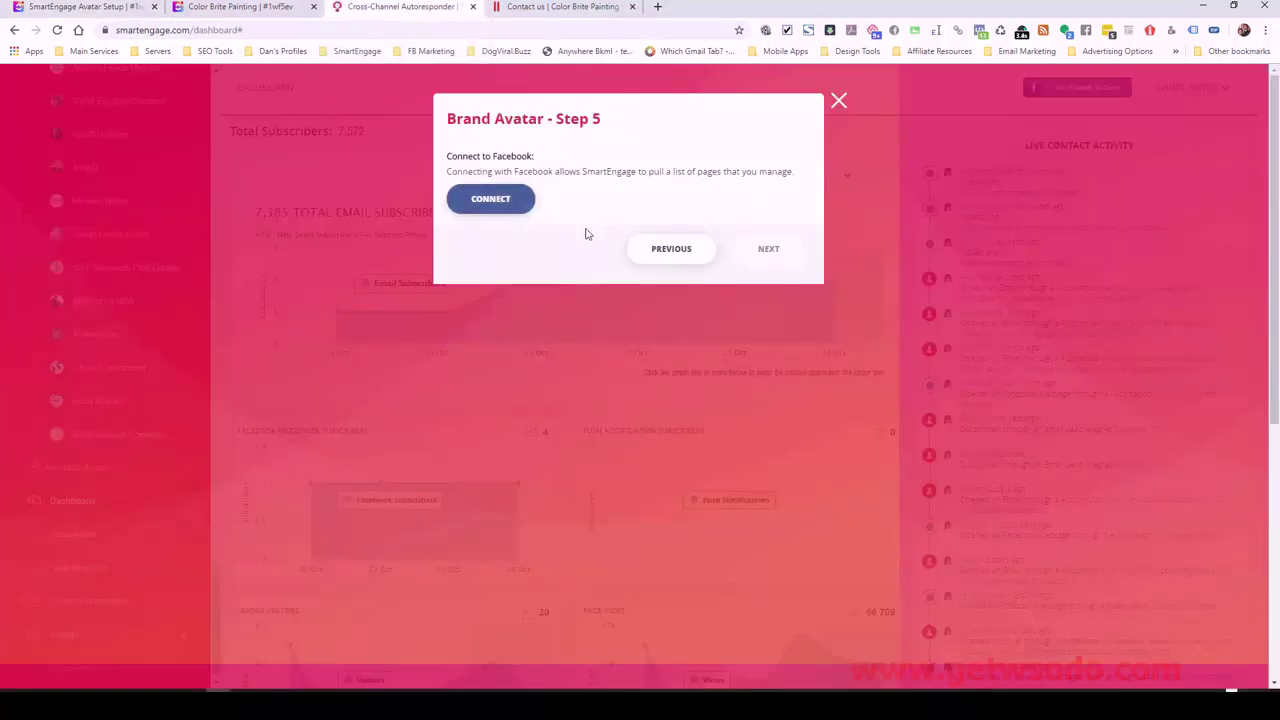
click(492, 201)
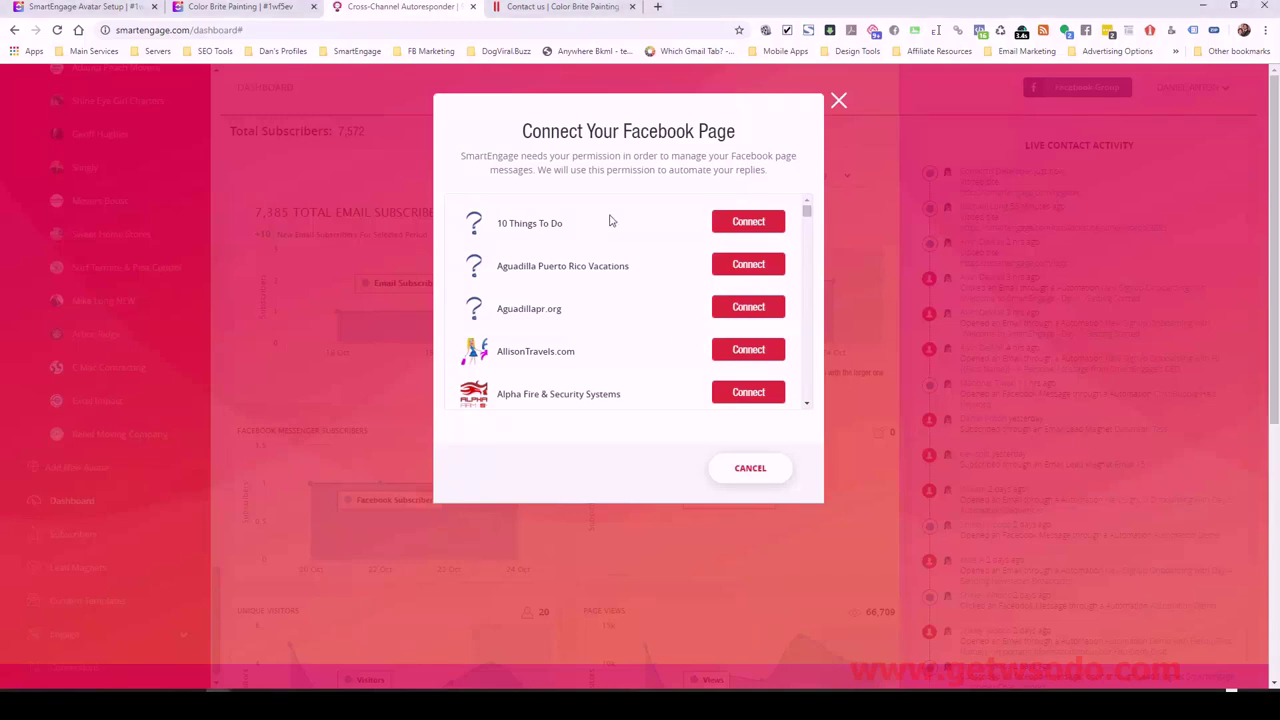
key(ctrl+f)
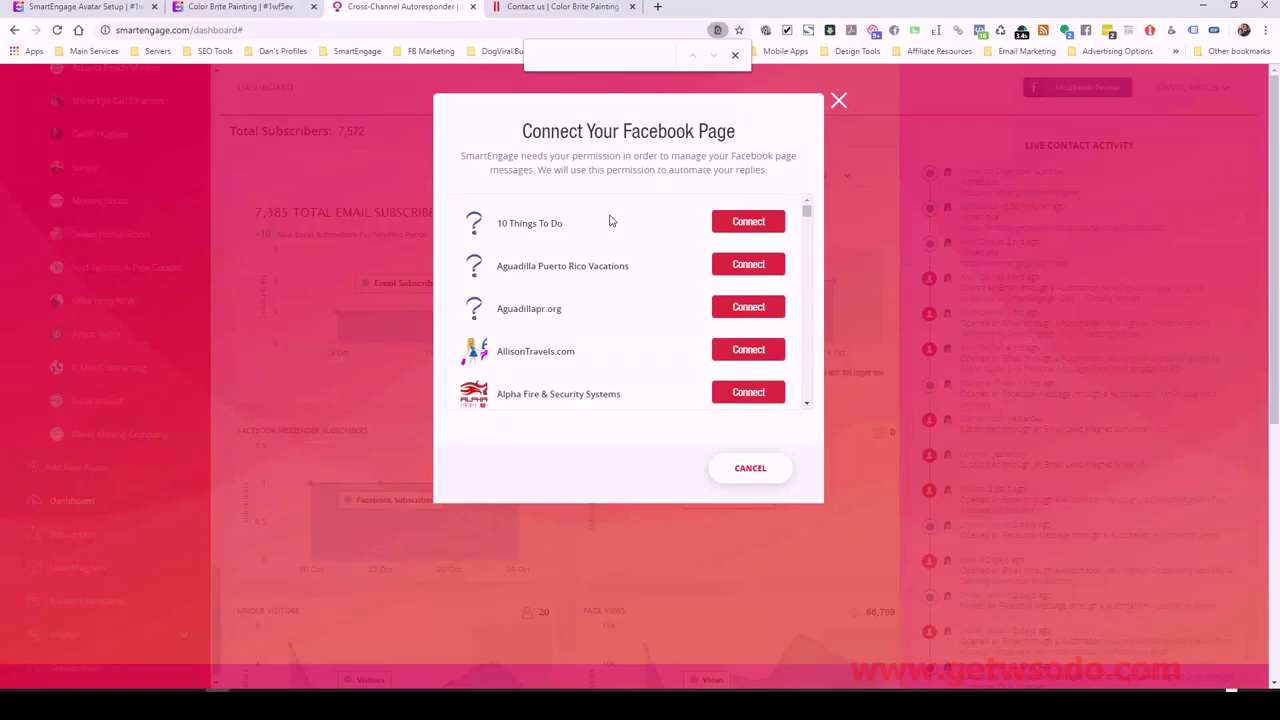
text(color)
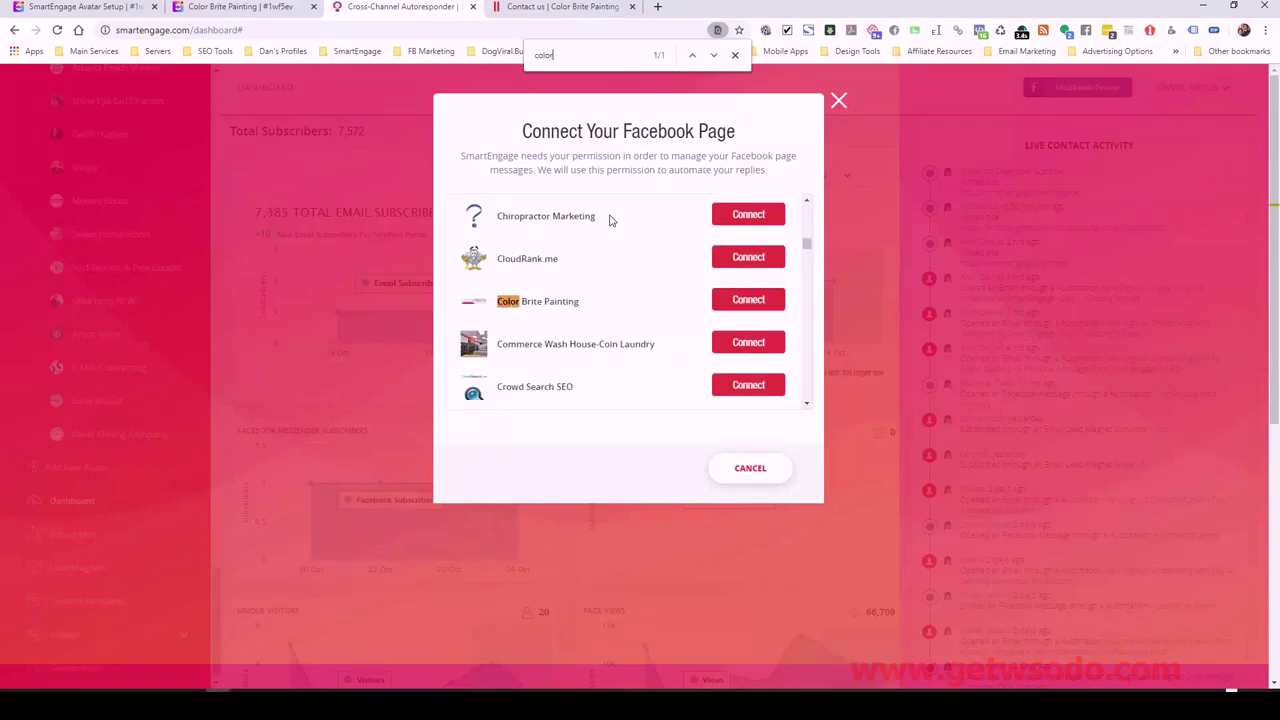
click(750, 302)
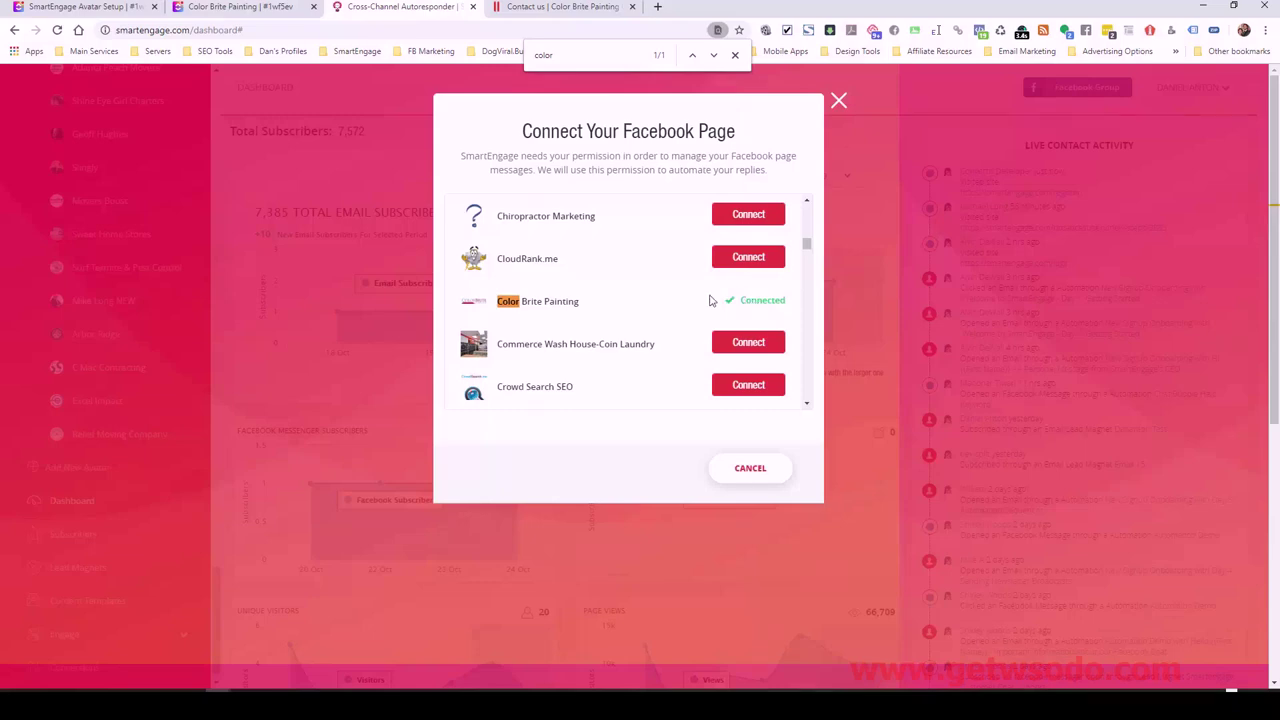
click(735, 55)
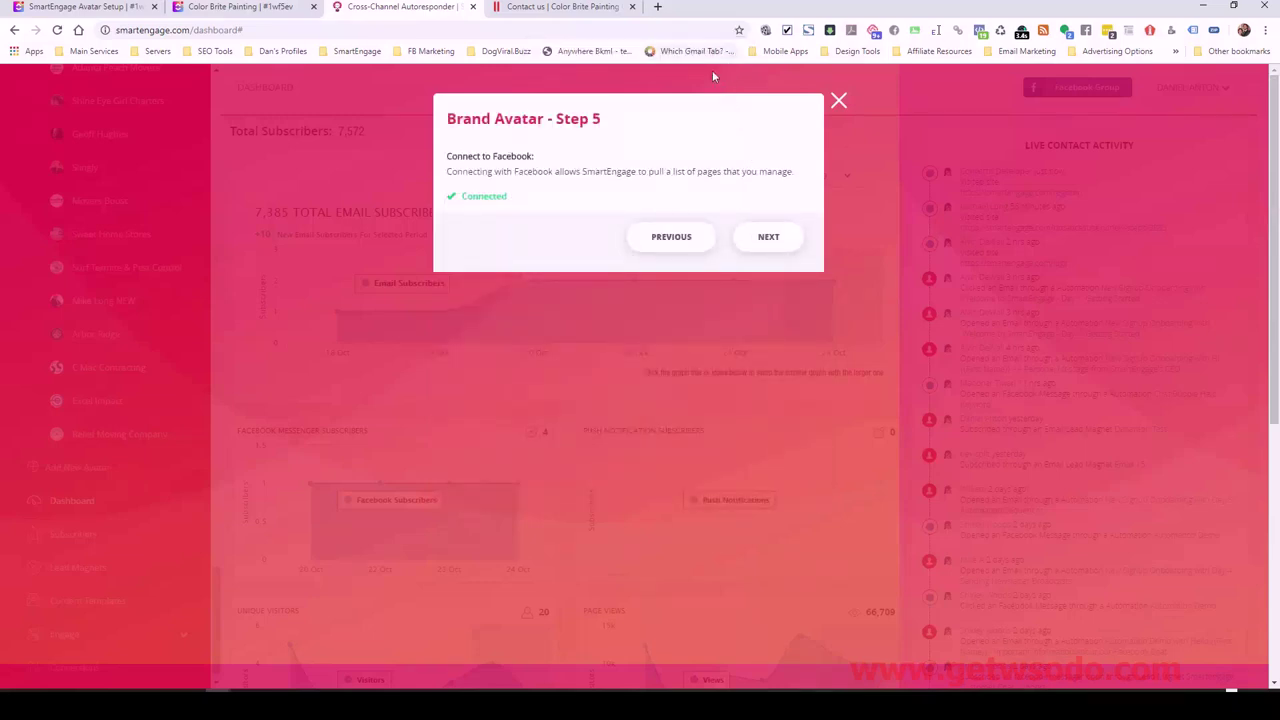
click(767, 243)
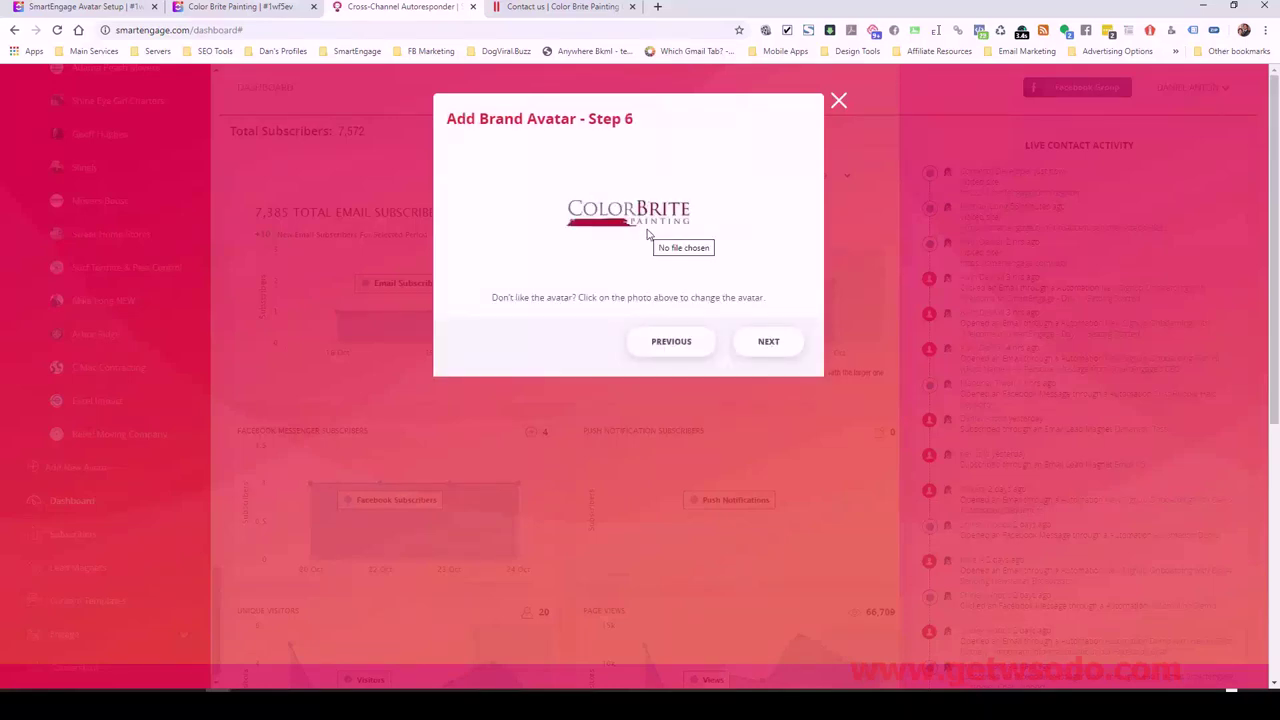
Accept the Color Brite logo, copy the Step 7 tracking code, and complete the avatar
click(768, 342)
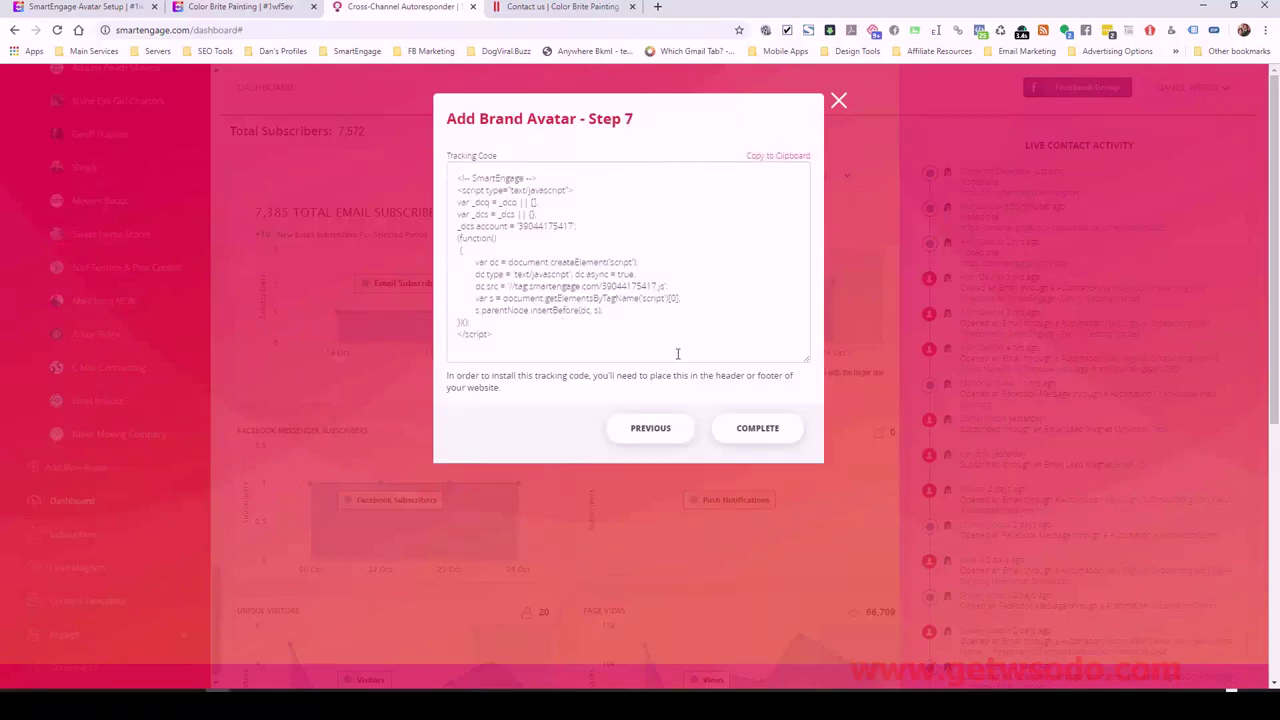
click(765, 158)
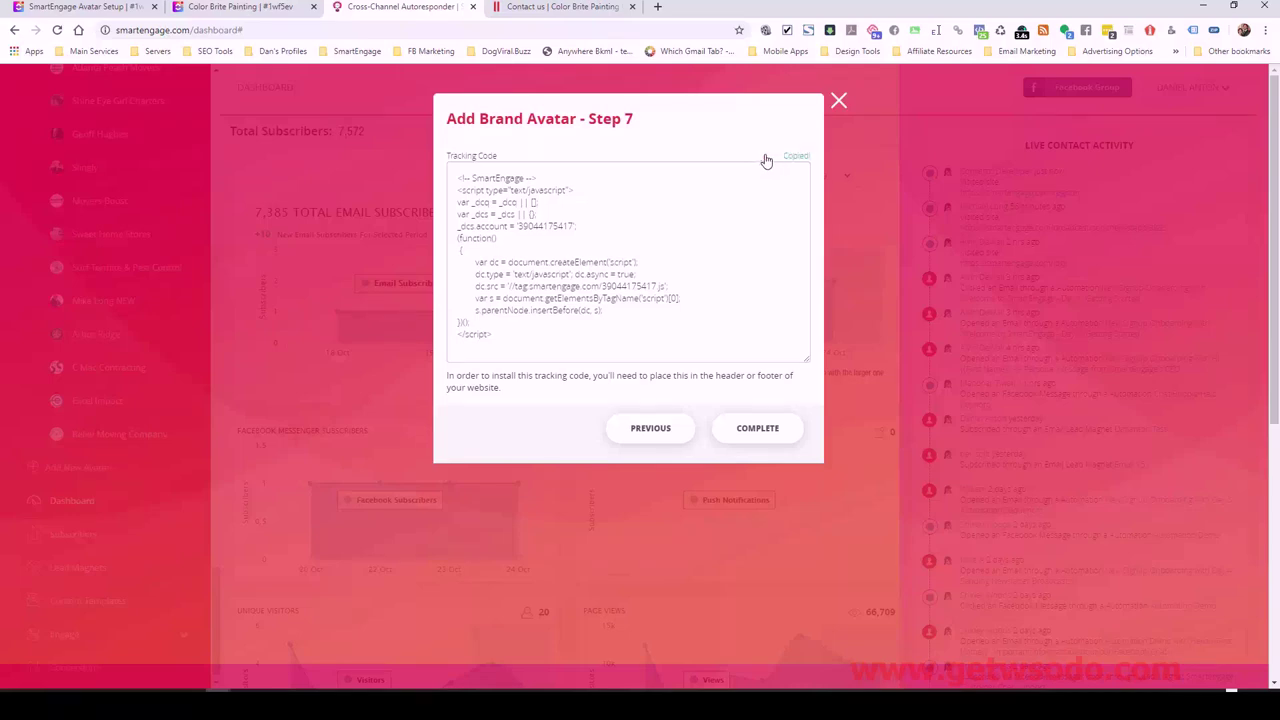
click(762, 430)
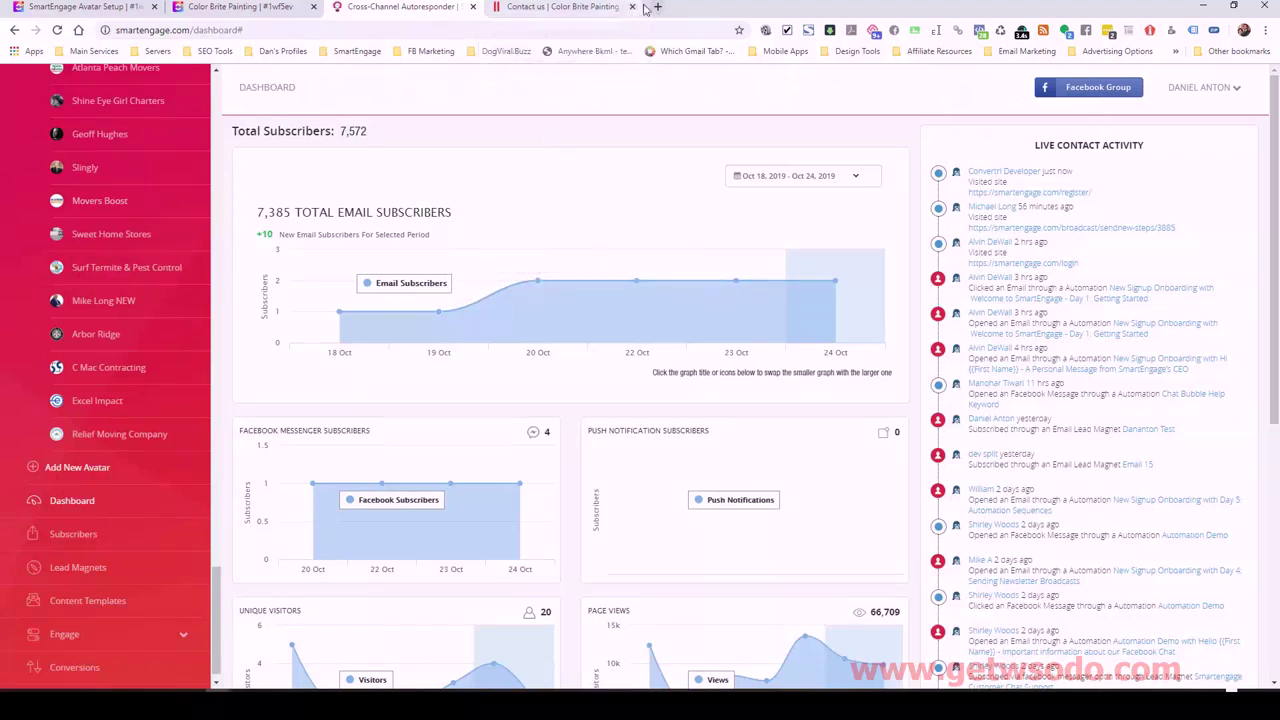
Open the WordPress Dashboard from the Color Brite Painting site's admin bar
click(590, 8)
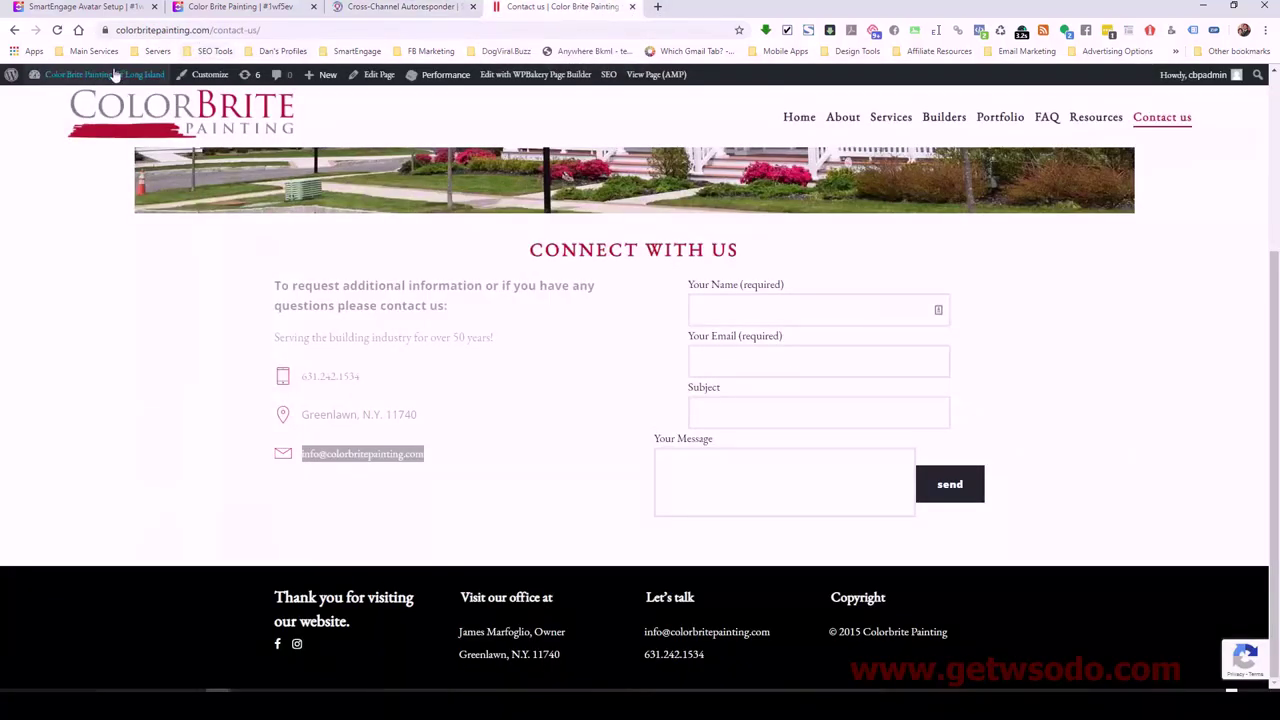
click(64, 98)
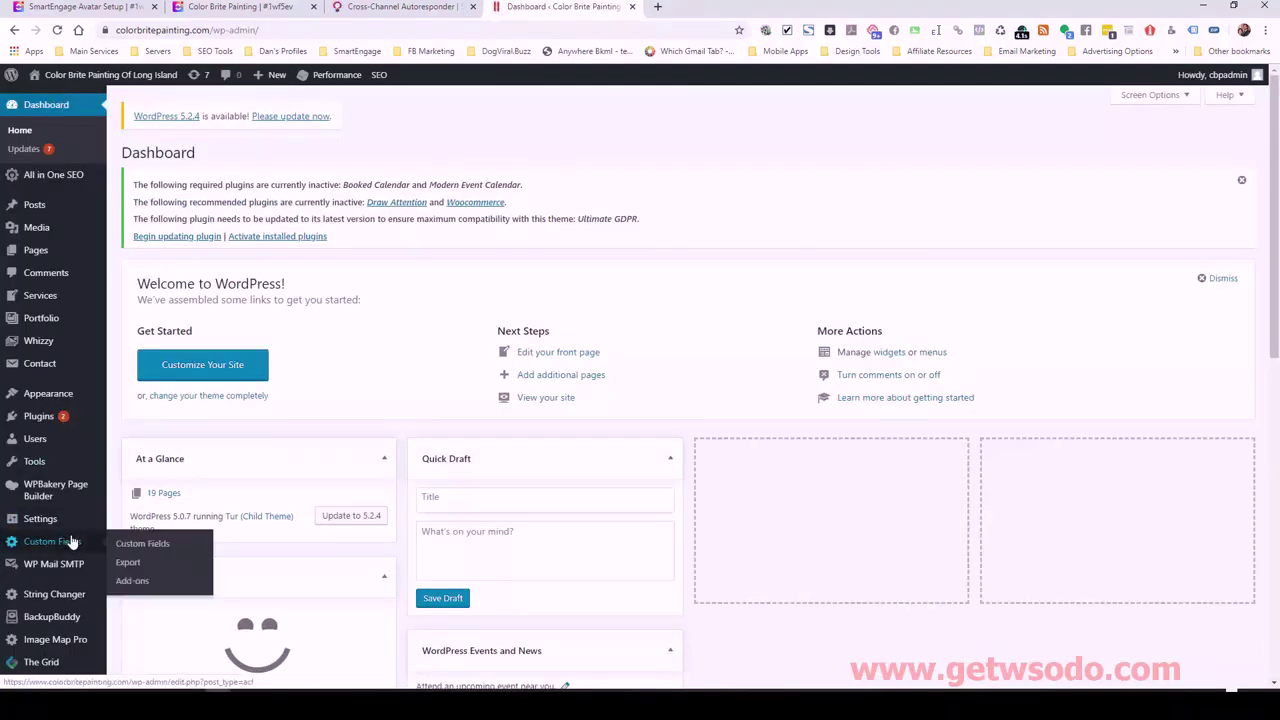
In Insert Headers and Footers, paste the SmartEngage script after the Facebook Pixel code and save
mouse_move(82, 524)
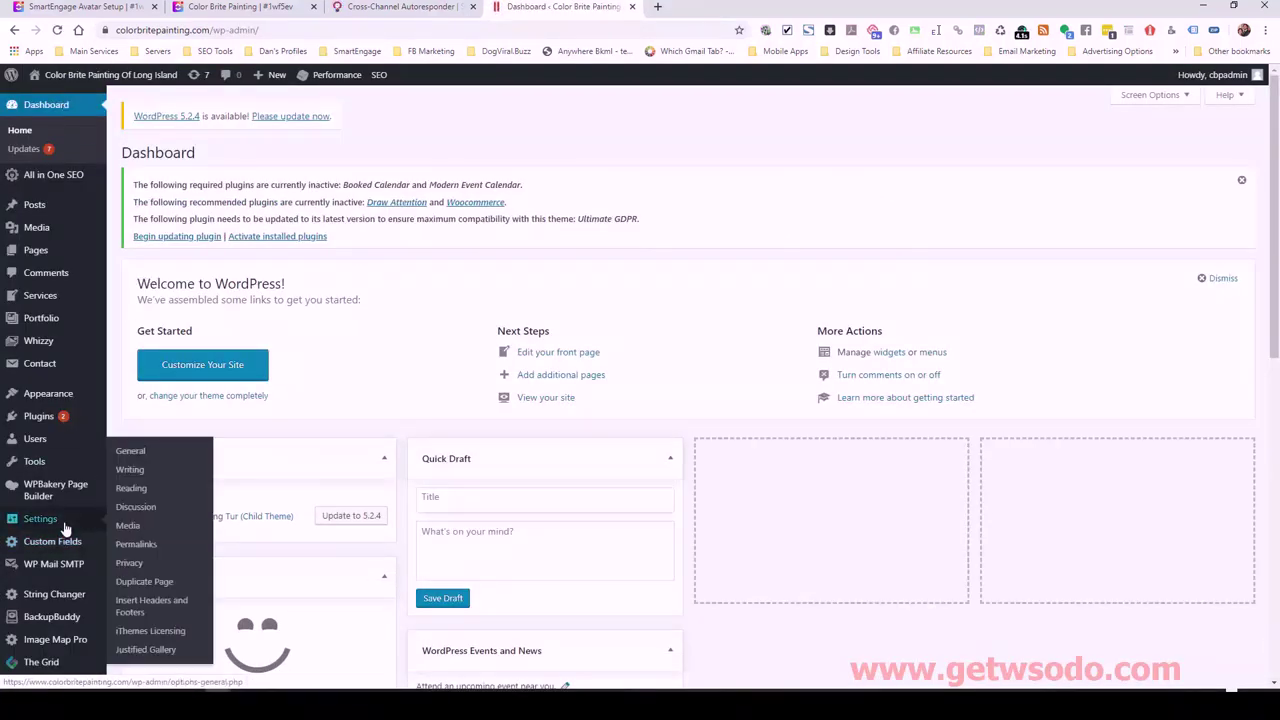
click(158, 606)
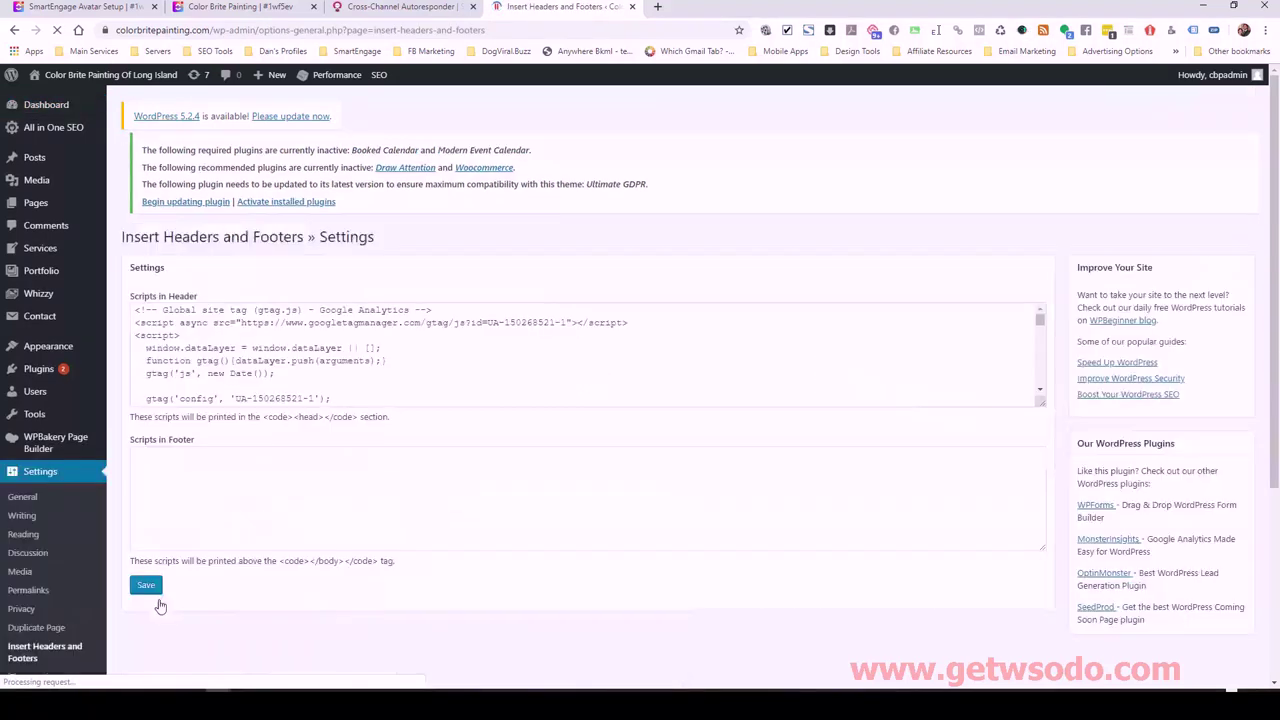
drag(1040, 328, 1040, 394)
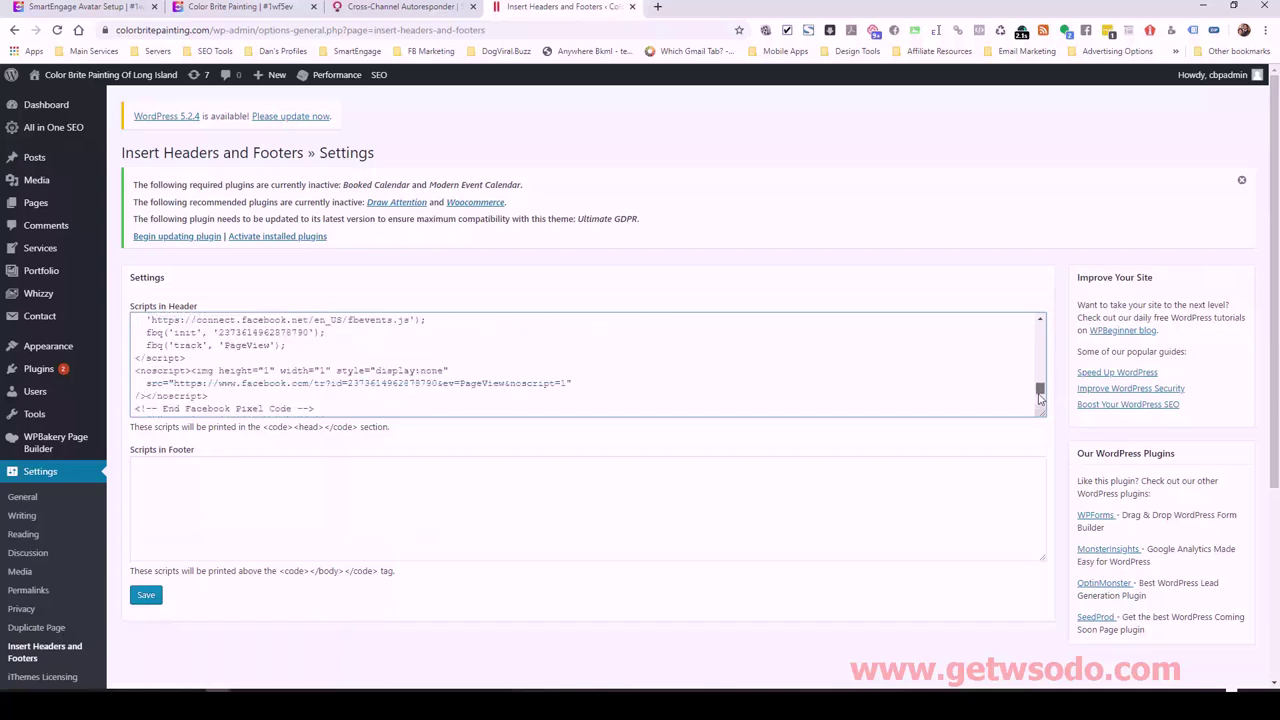
click(316, 404)
key(Return)
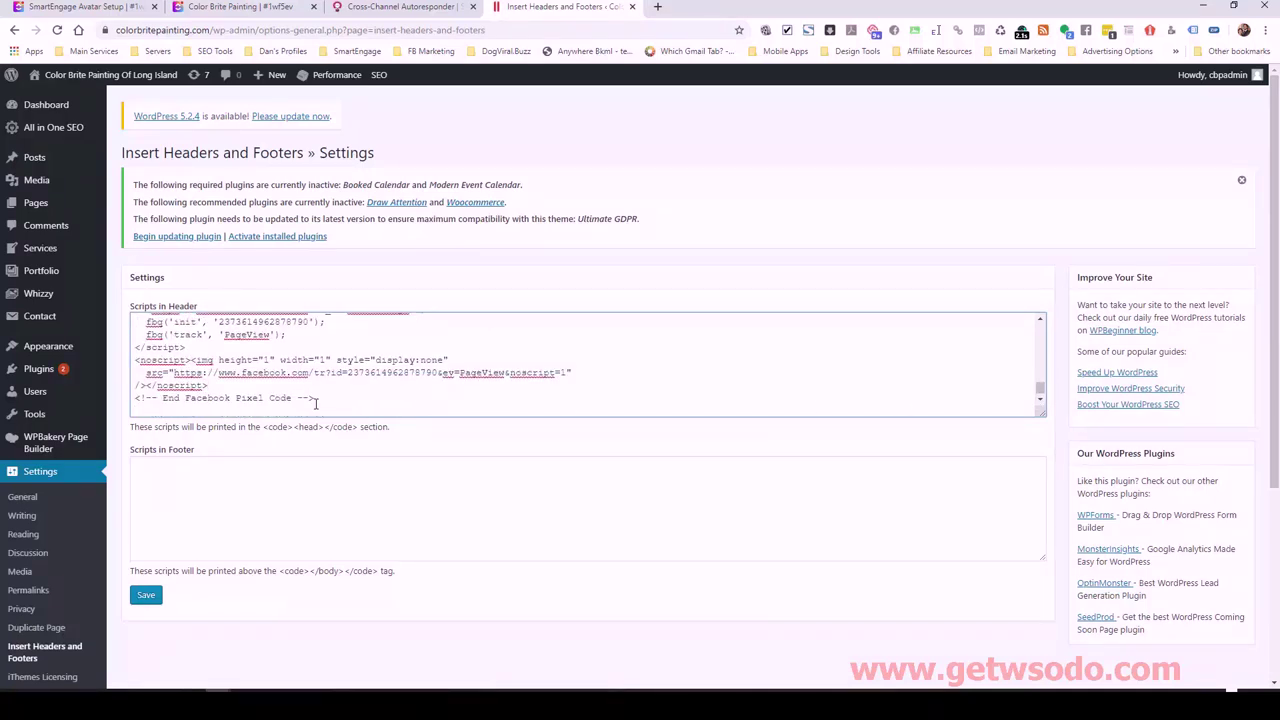
key(ctrl+v)
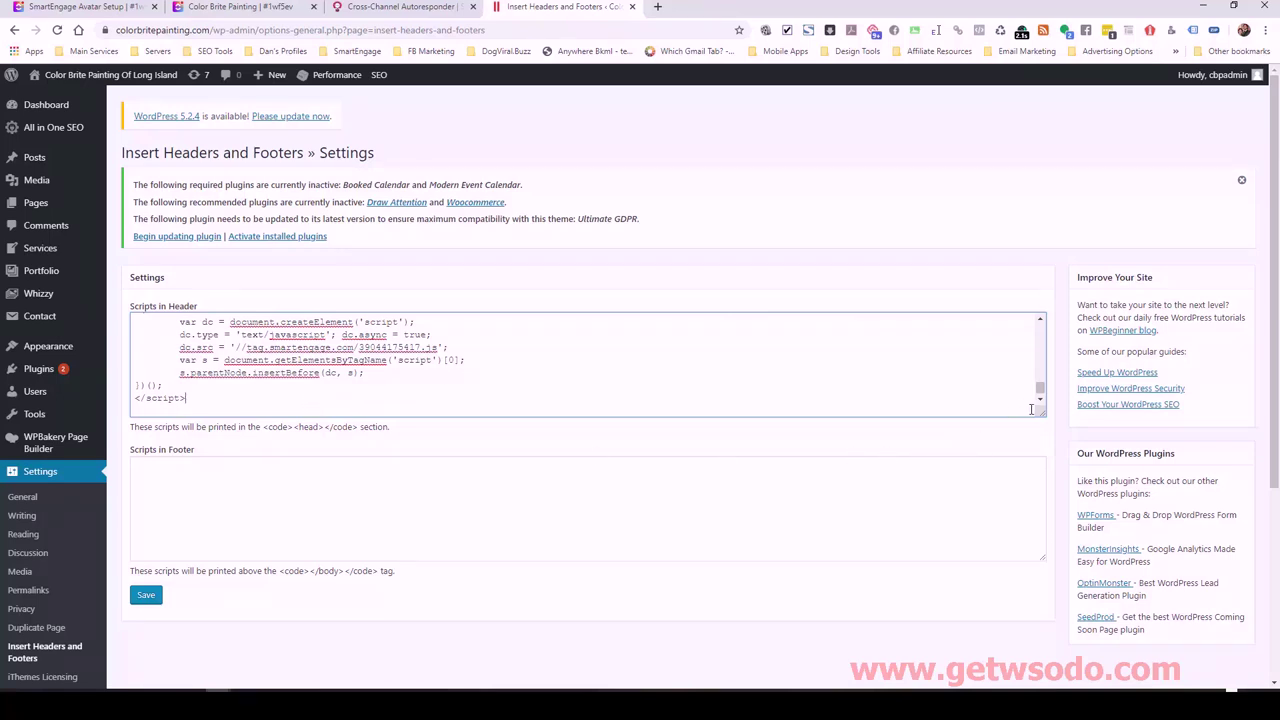
drag(1043, 420, 1043, 668)
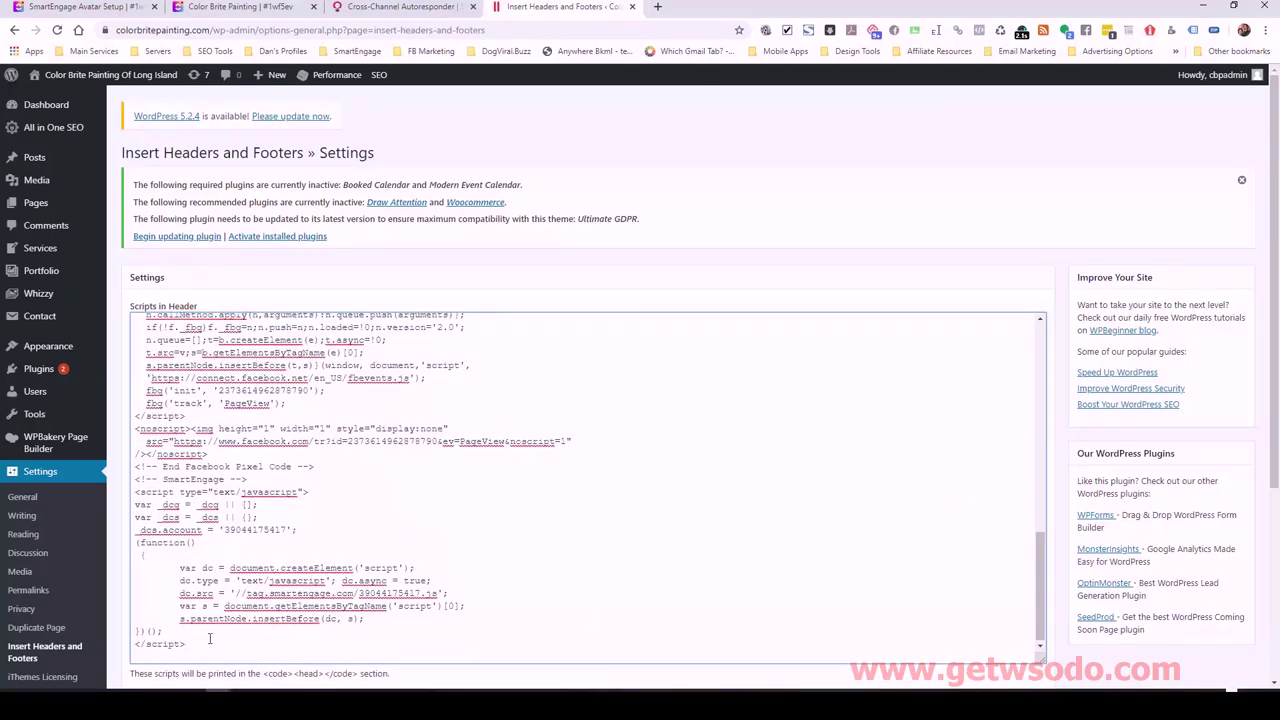
drag(193, 643, 131, 481)
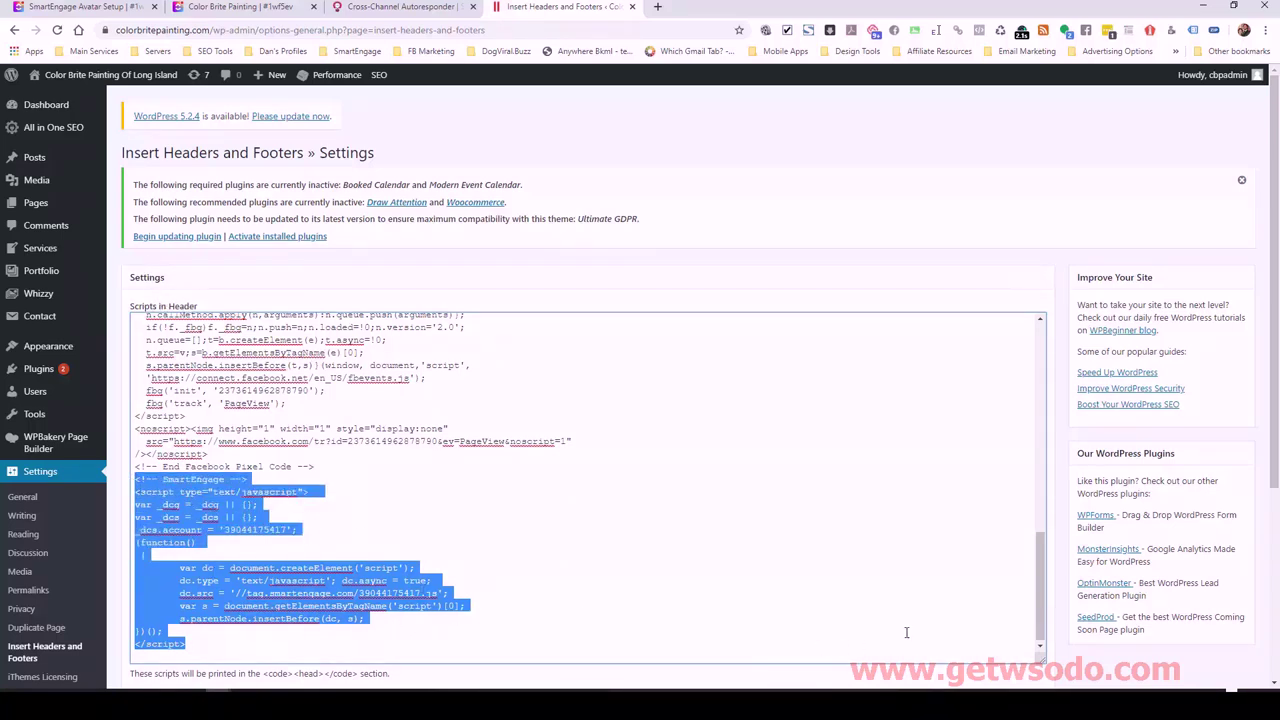
scroll(975, 571, down, 1)
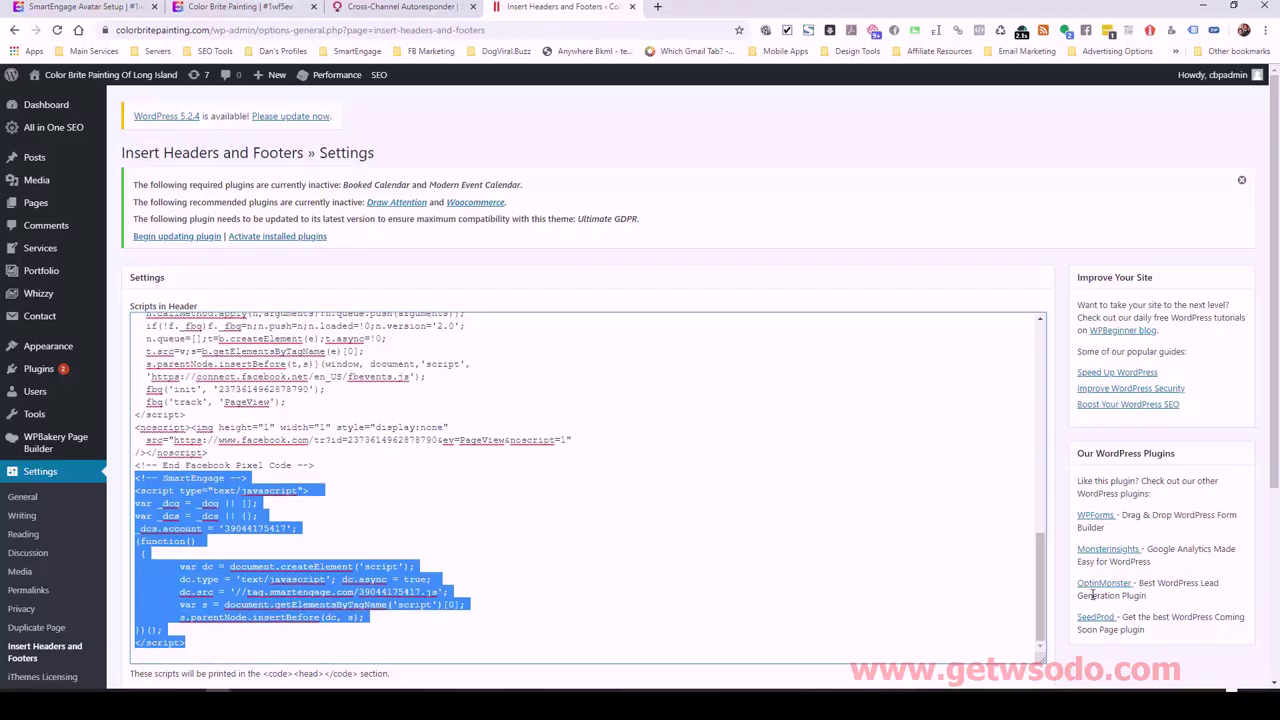
scroll(1093, 595, down, 3)
click(144, 577)
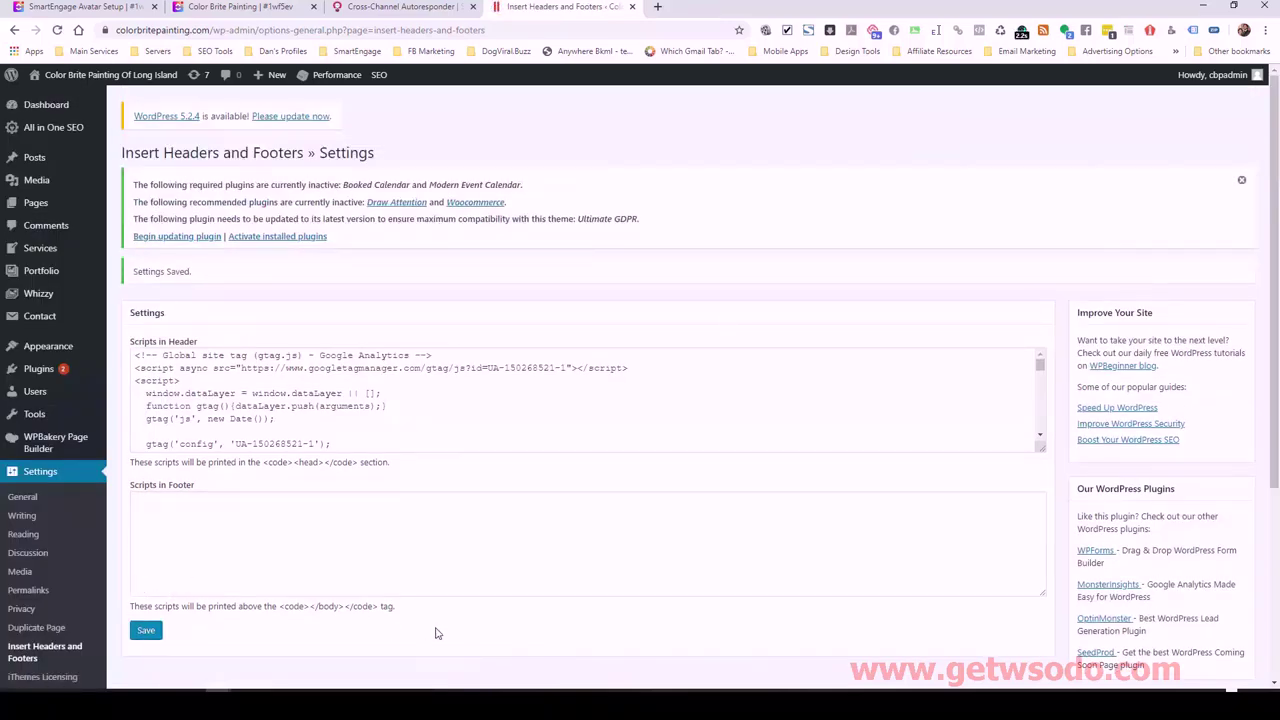
Open Manage / Integrate for the Color Brite Painting of Long Island avatar from the sidebar dropdown
click(409, 10)
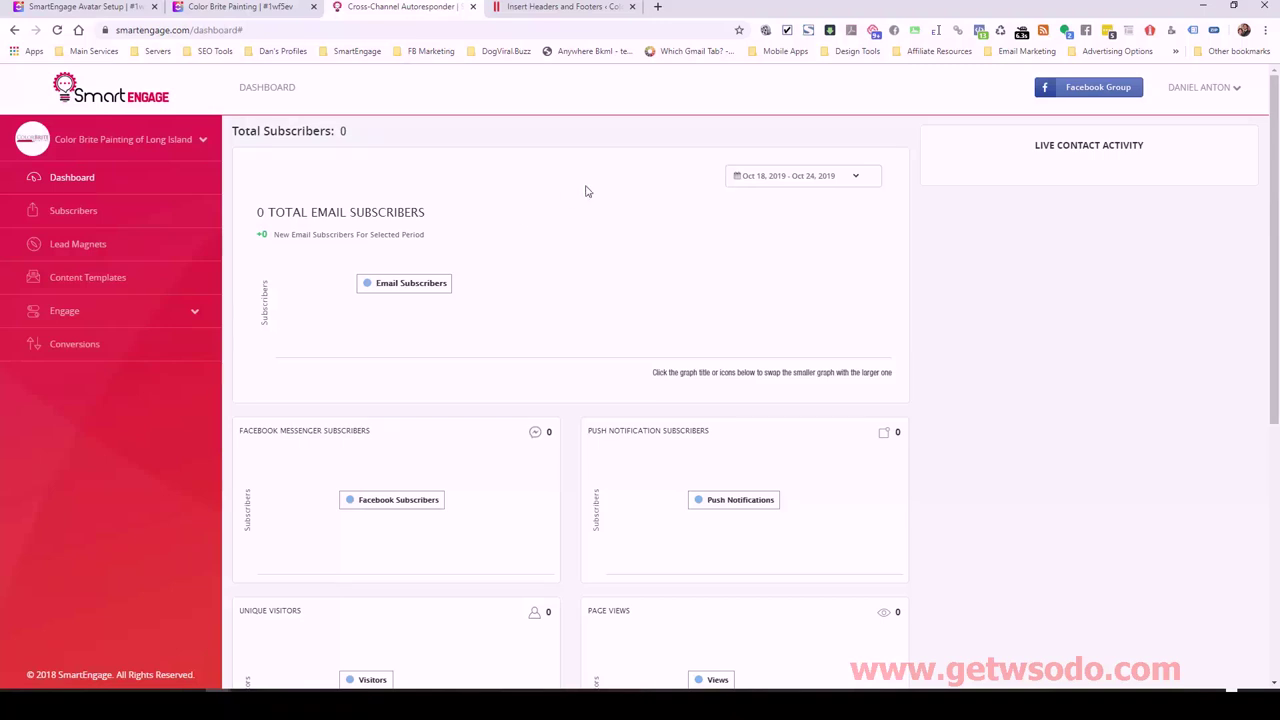
click(186, 142)
click(86, 176)
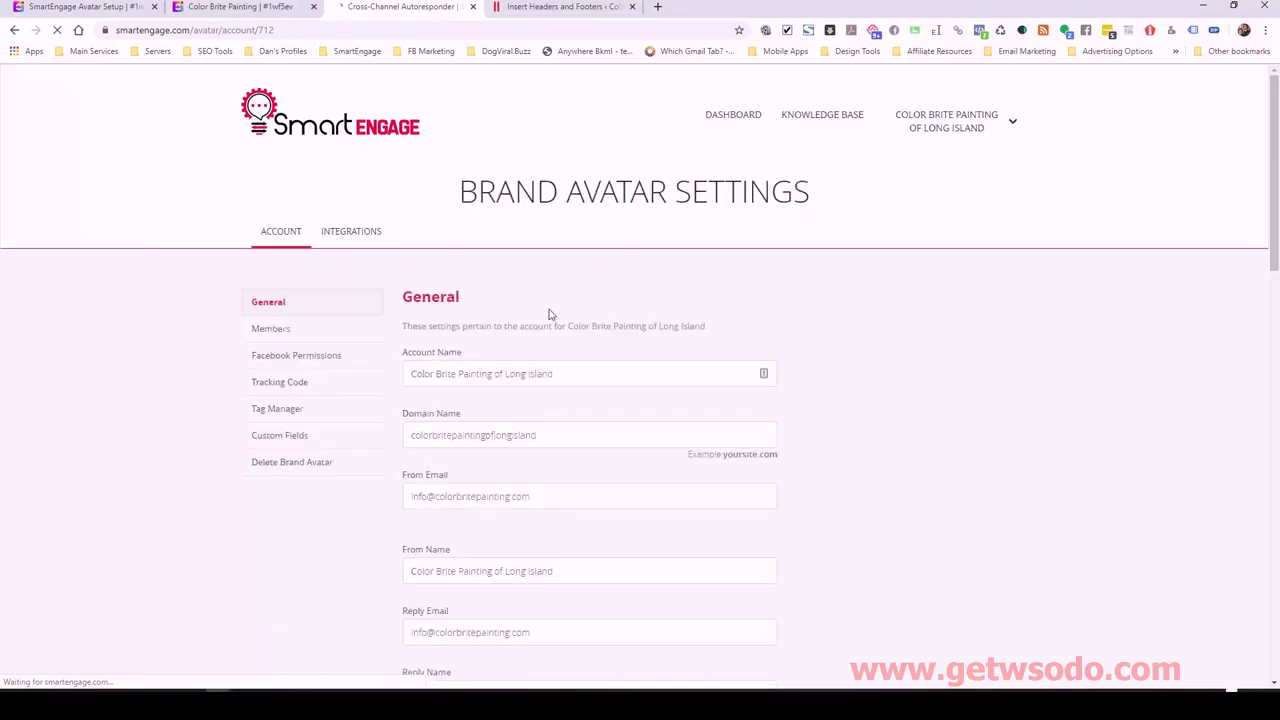
scroll(783, 360, down, 8)
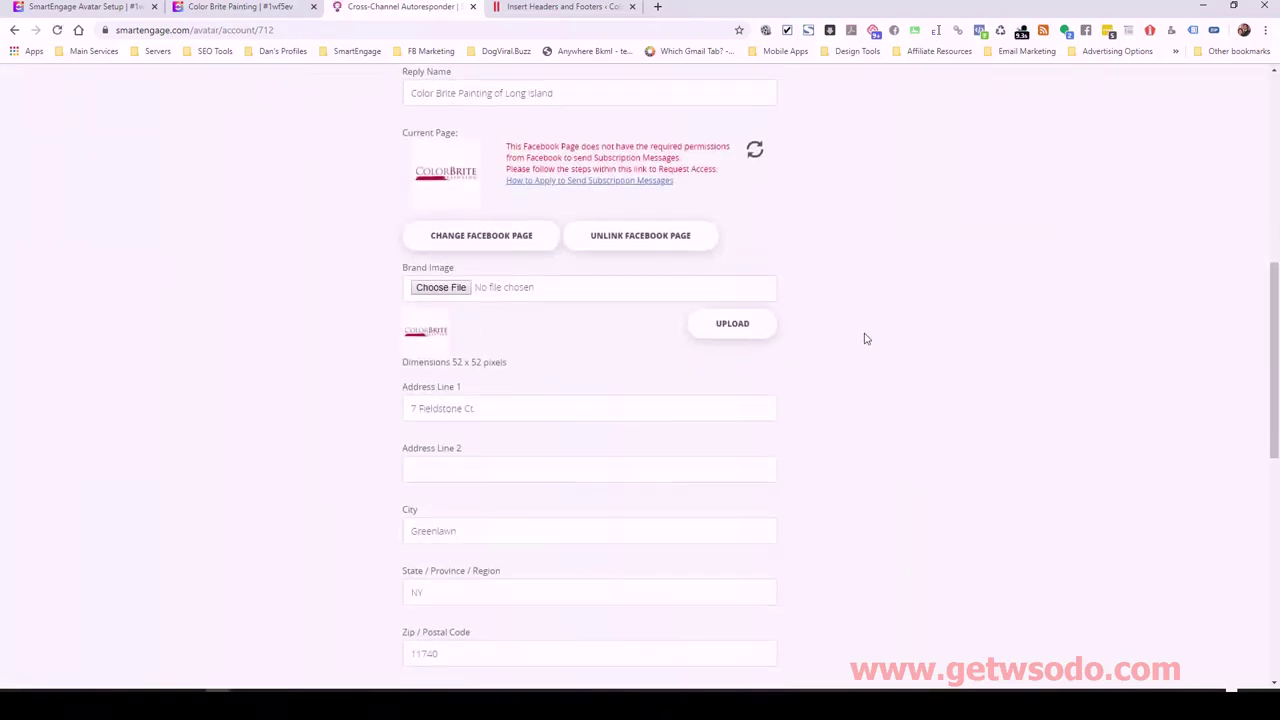
scroll(848, 333, down, 2)
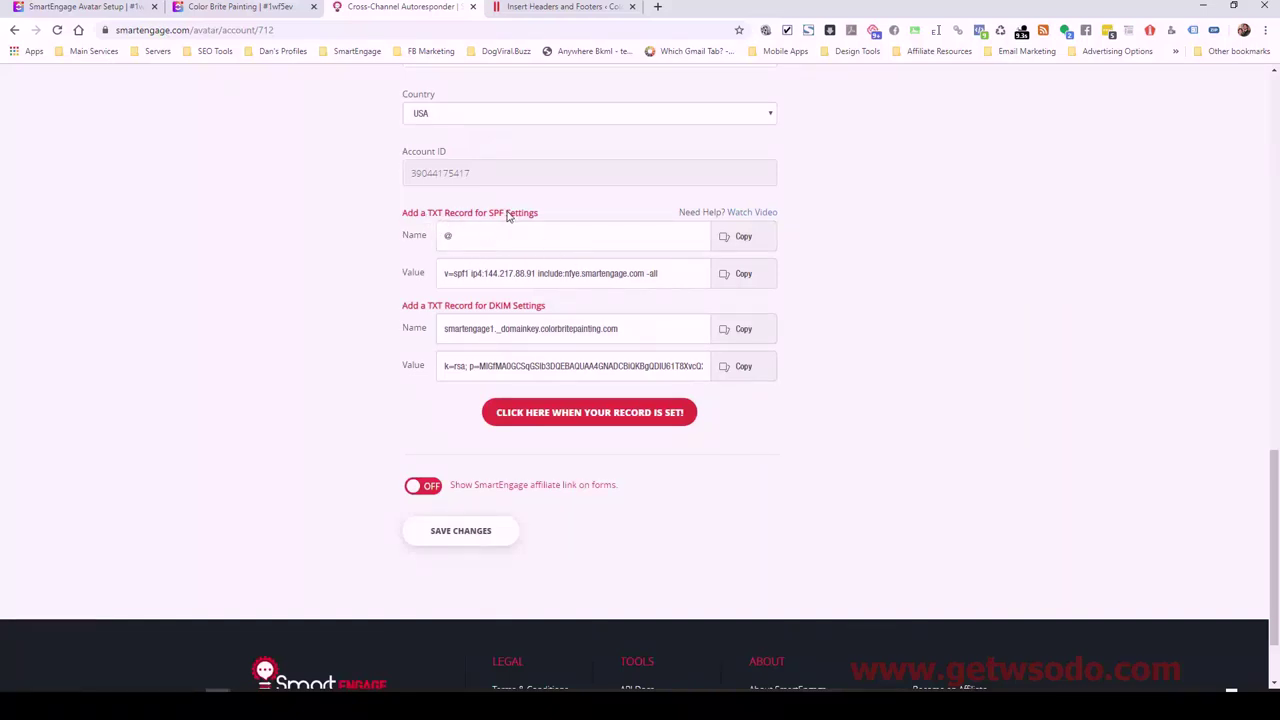
drag(498, 214, 557, 219)
drag(402, 308, 543, 313)
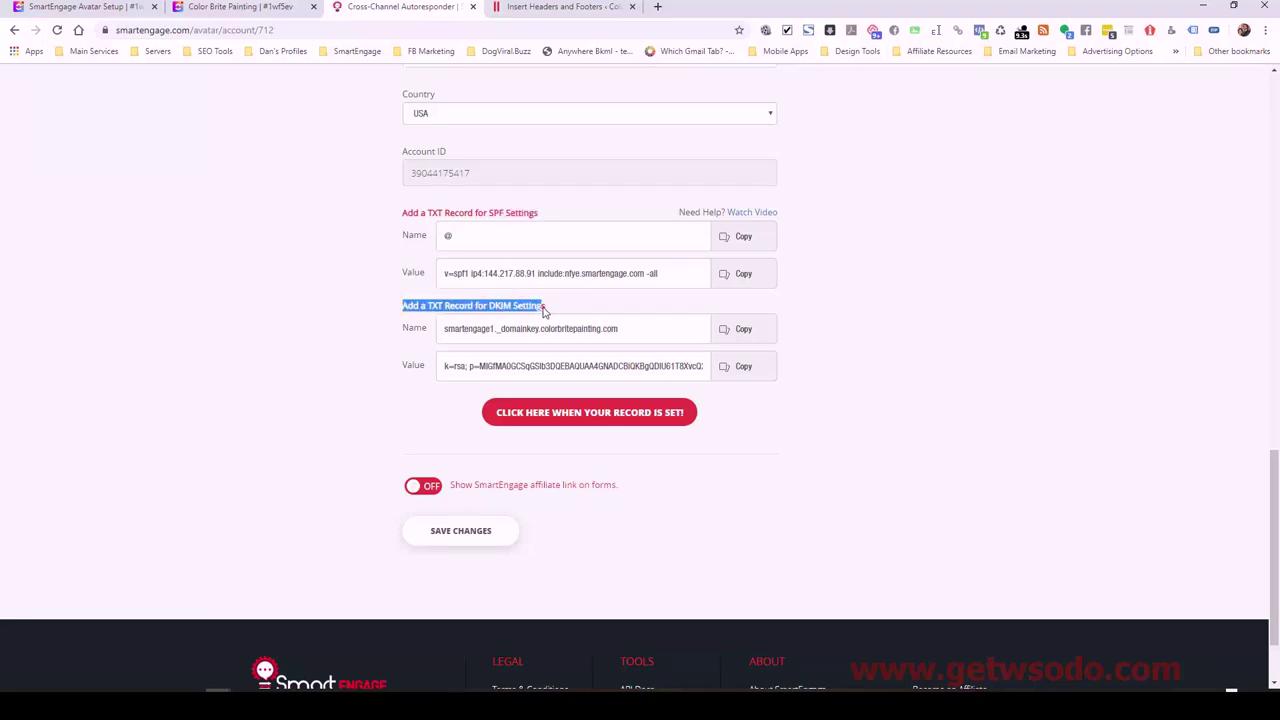
click(908, 393)
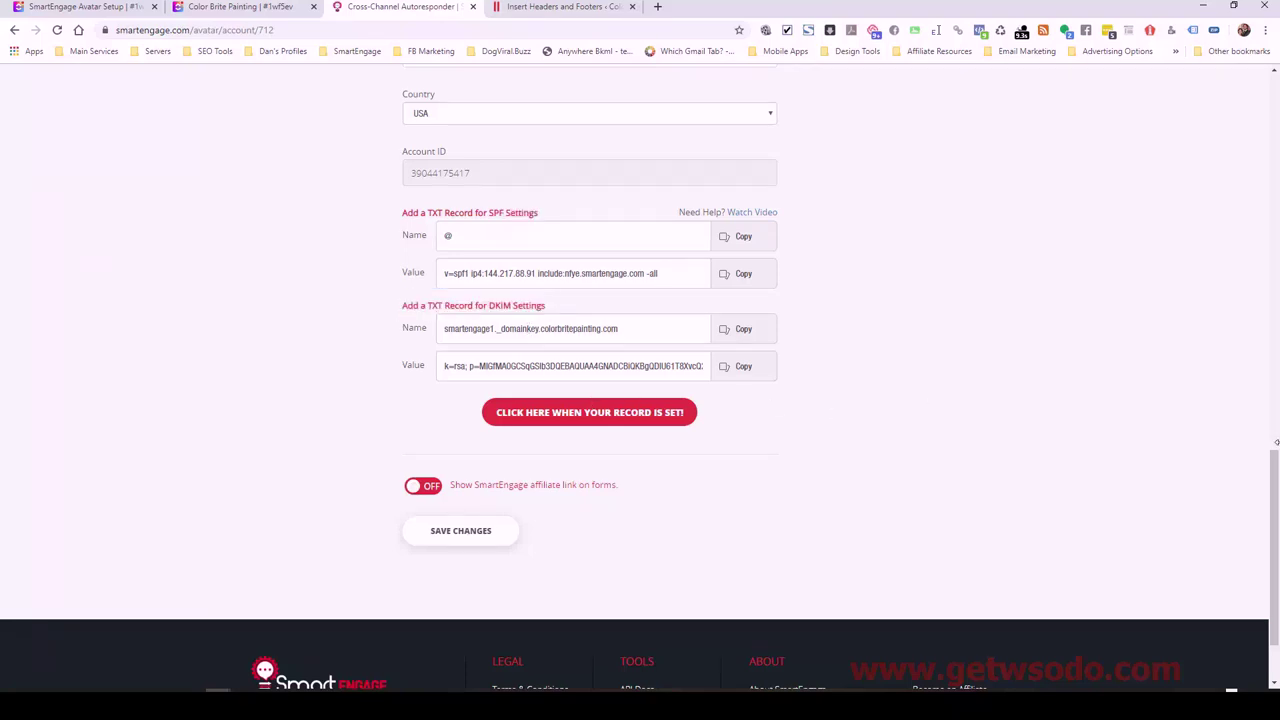
drag(1276, 441, 1273, 97)
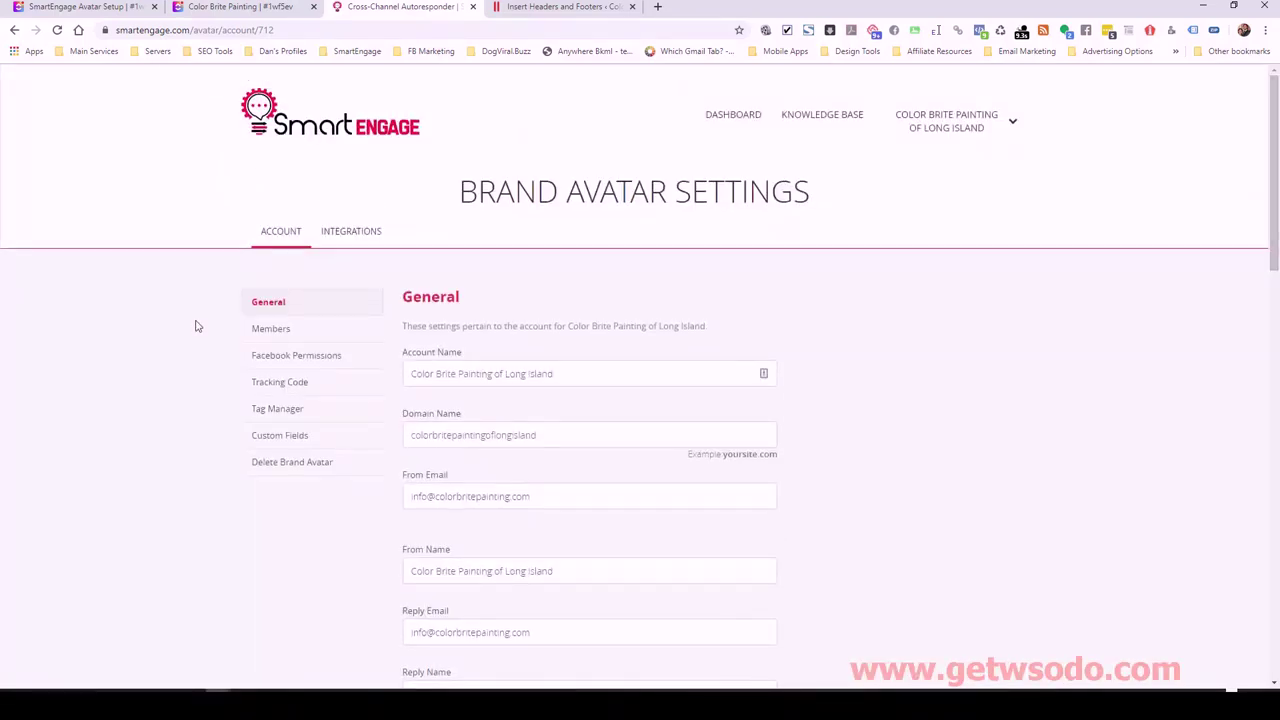
Return SmartEngage to its dashboard, close the Color Brite Painting tab, and go back to ClickUp
click(731, 117)
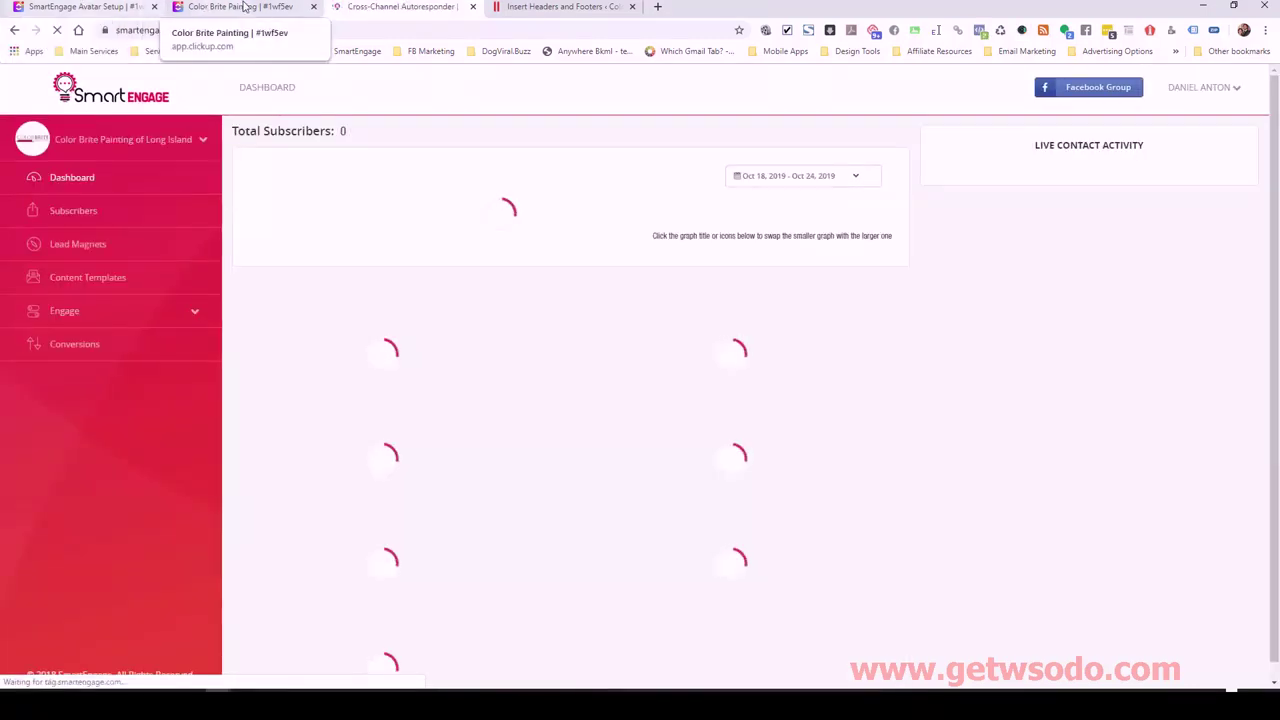
click(313, 6)
click(117, 7)
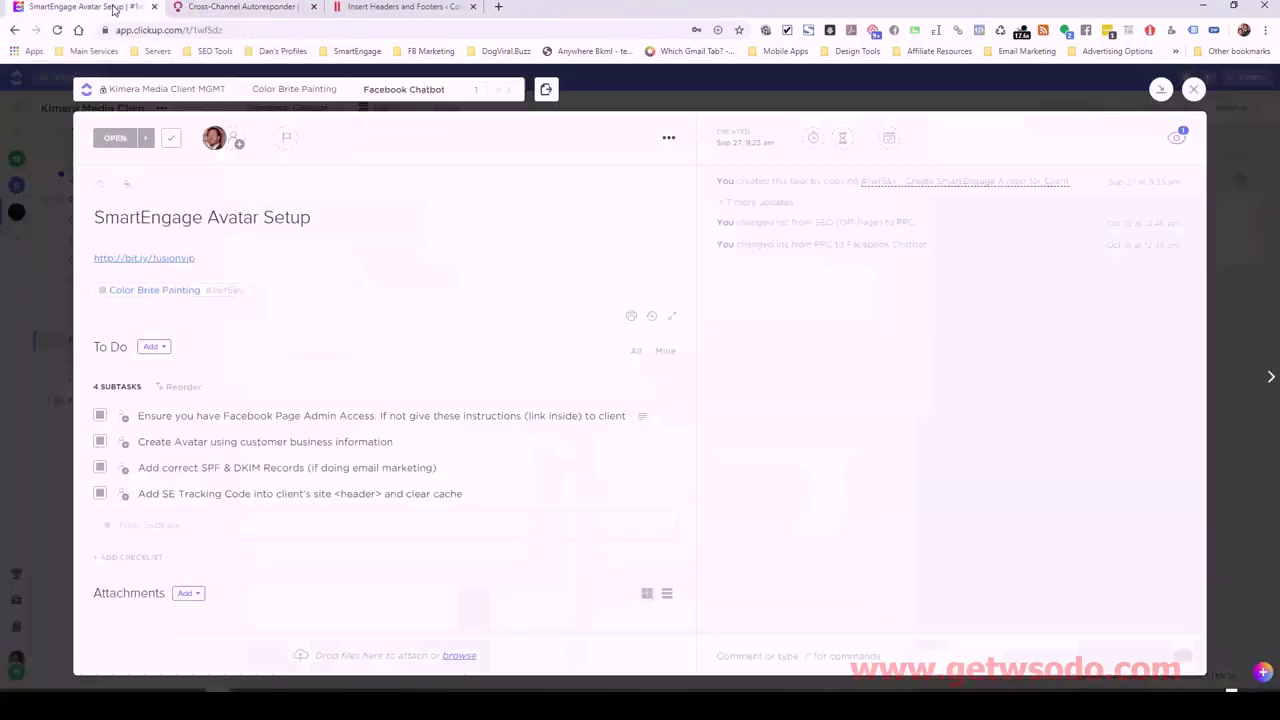
Set the Facebook admin access, avatar creation, and SPF & DKIM Records subtasks to Closed
click(100, 417)
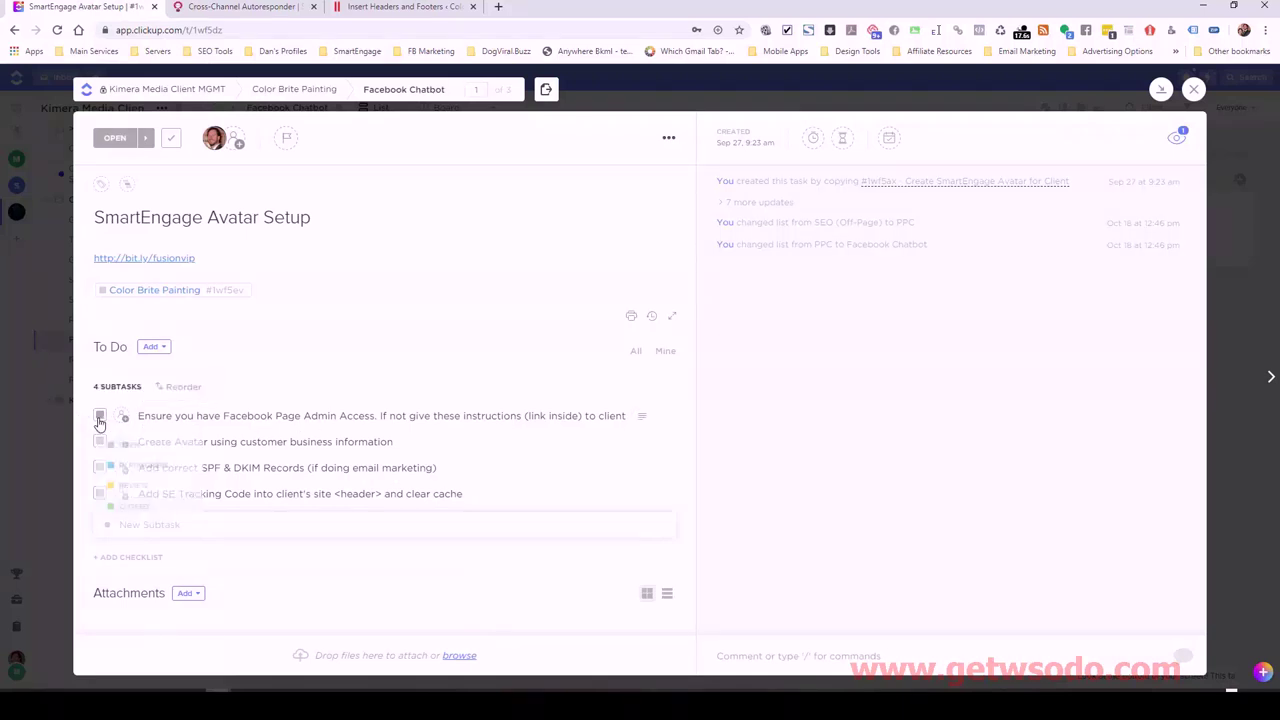
click(117, 512)
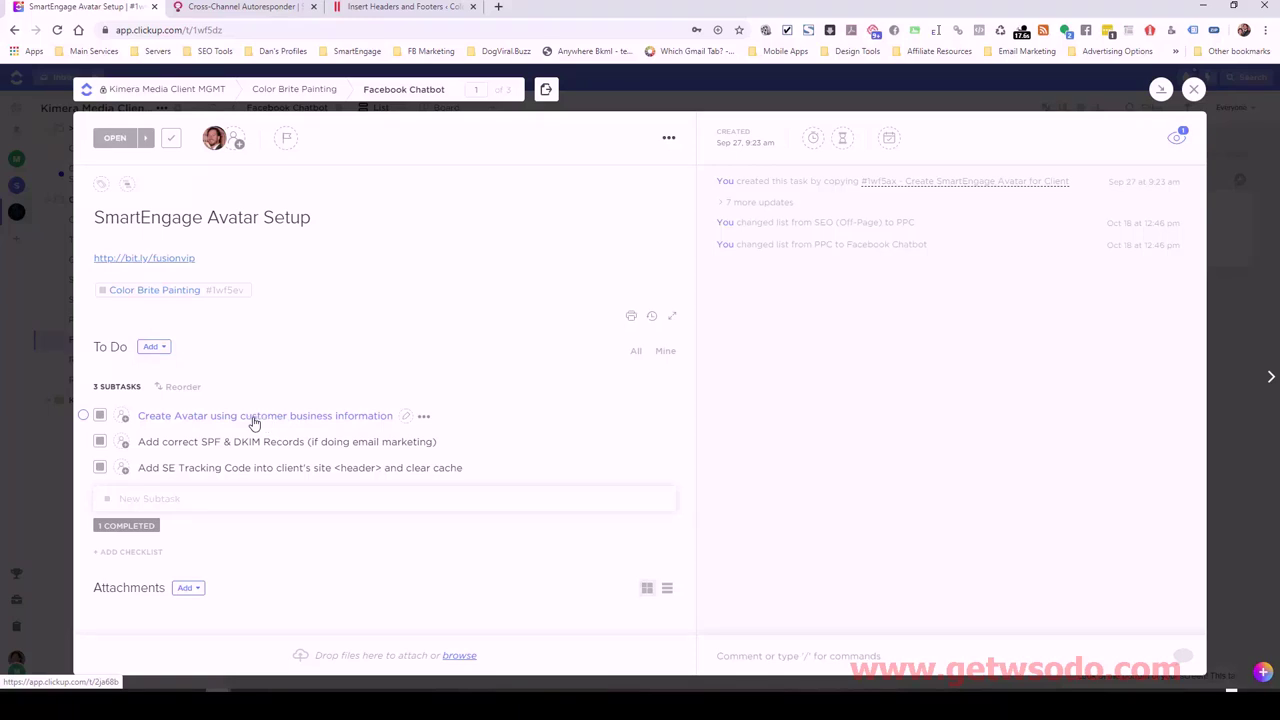
click(100, 416)
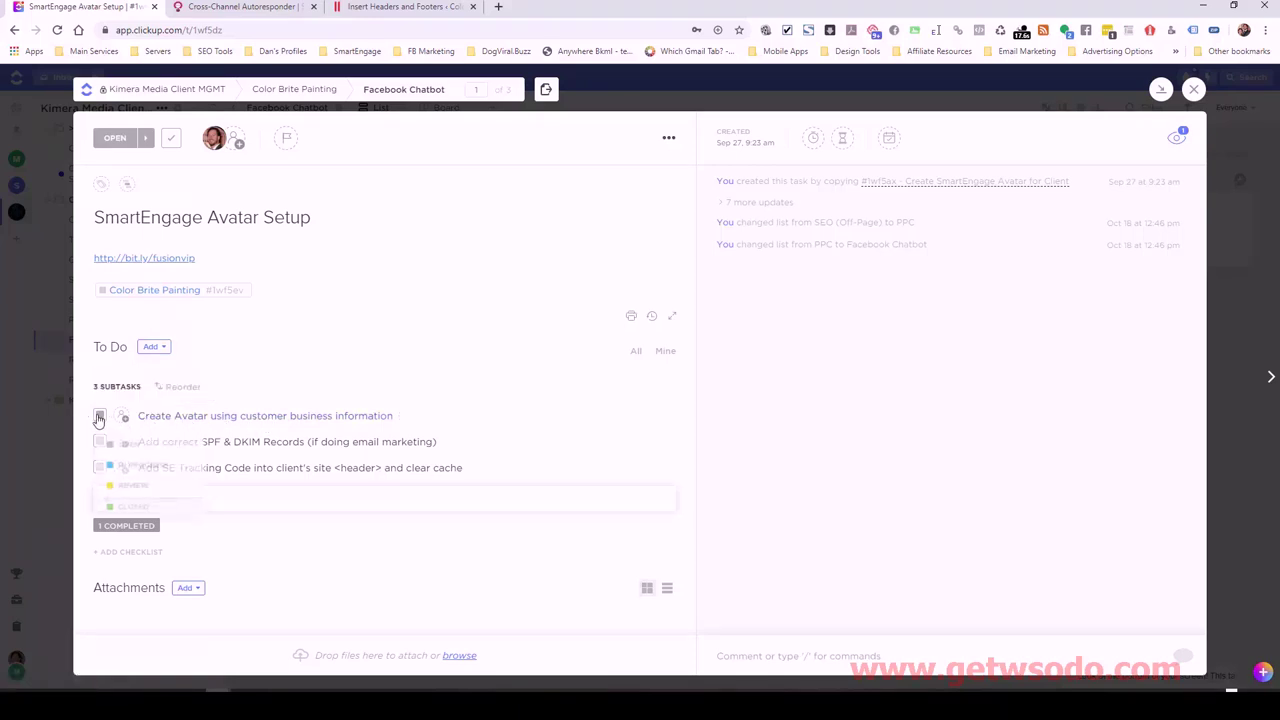
click(115, 507)
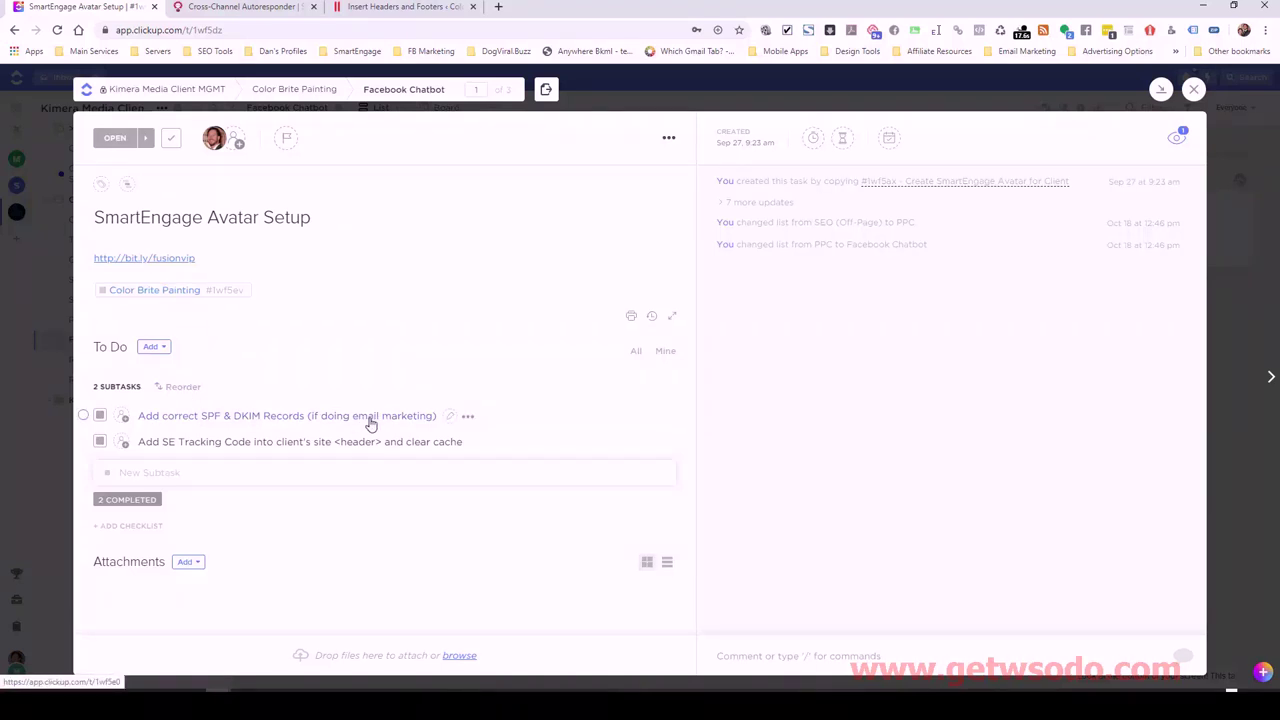
click(101, 416)
click(129, 514)
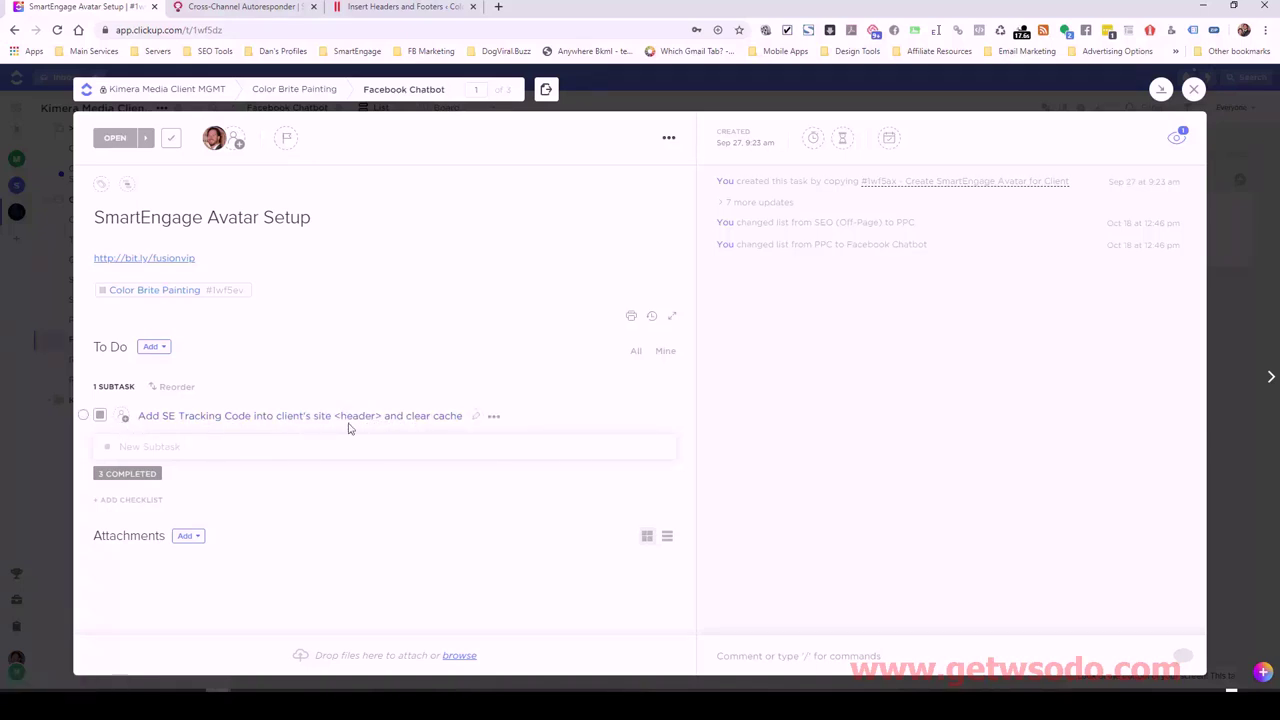
Purge all caches on the Color Brite Painting site via Performance, then return to ClickUp
click(362, 8)
mouse_move(350, 82)
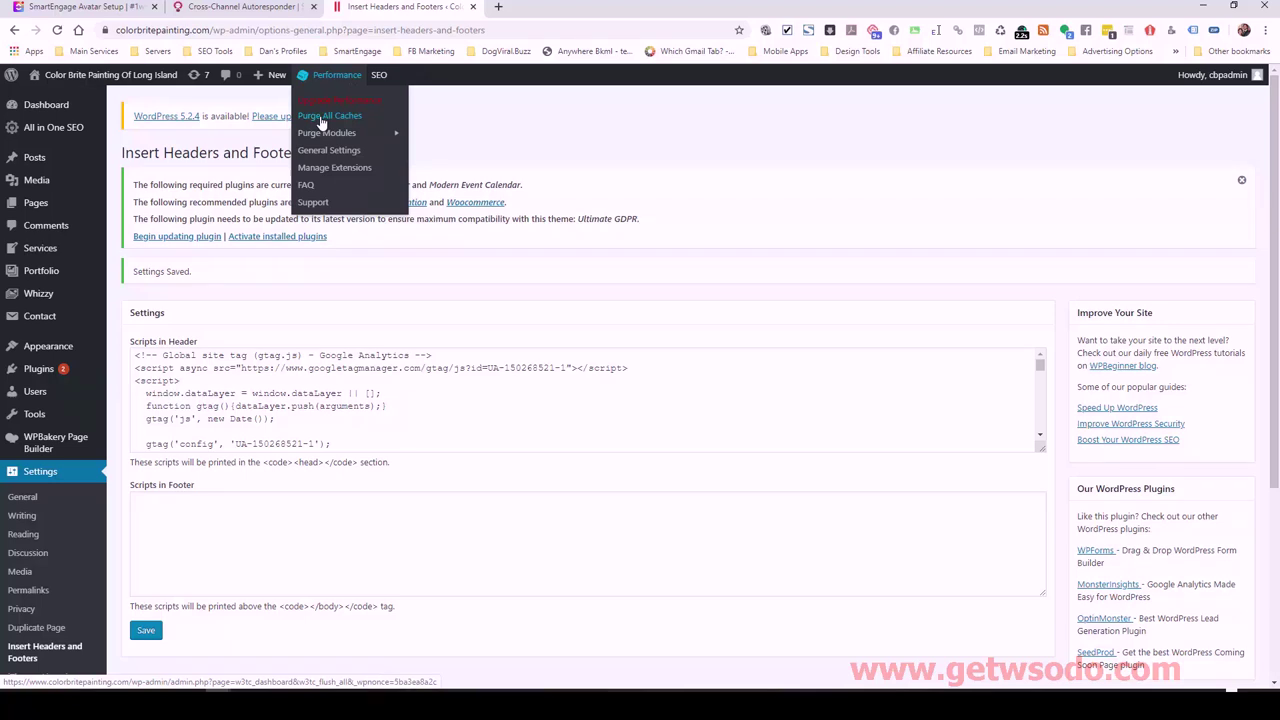
click(321, 122)
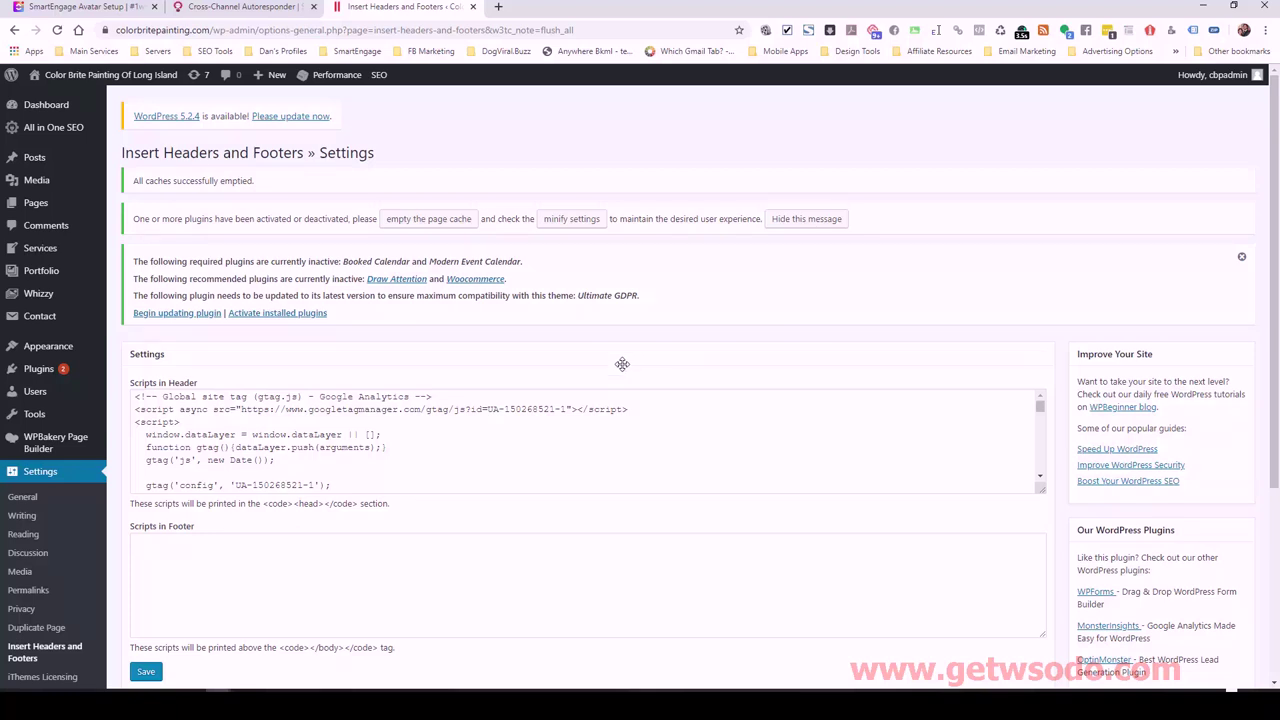
click(137, 7)
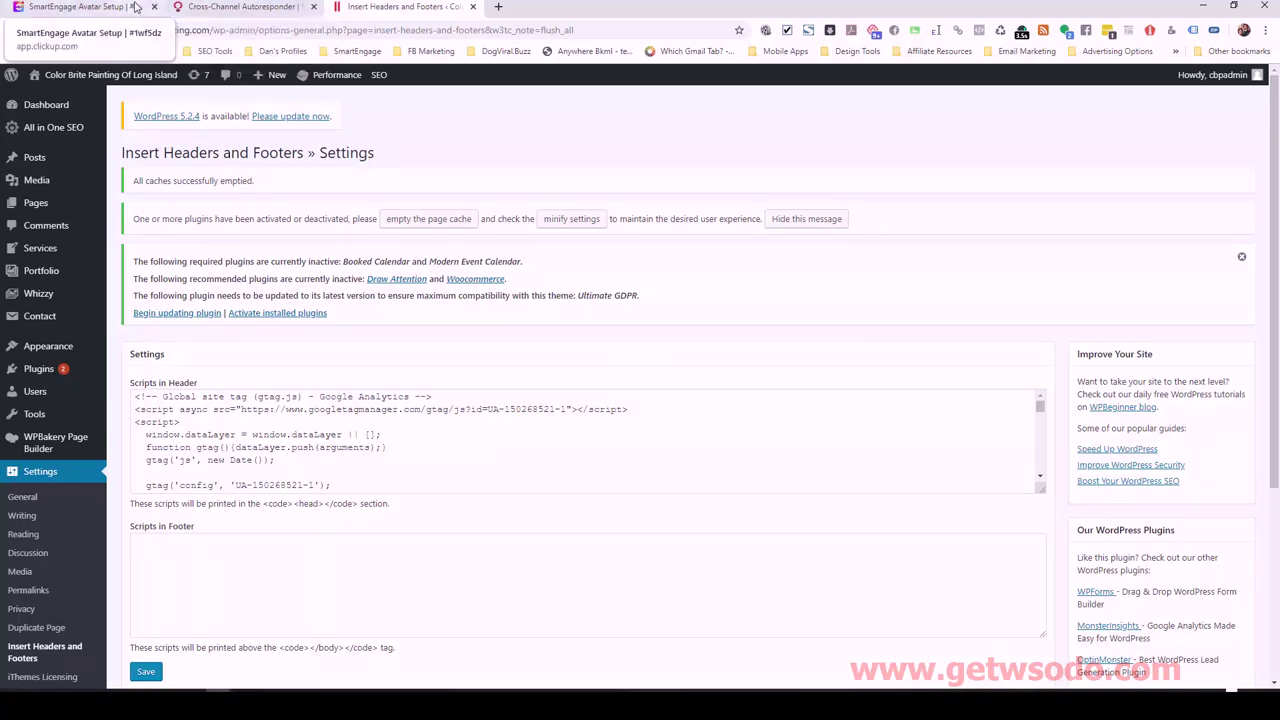
Set the tracking-code subtask's status to Closed
click(100, 416)
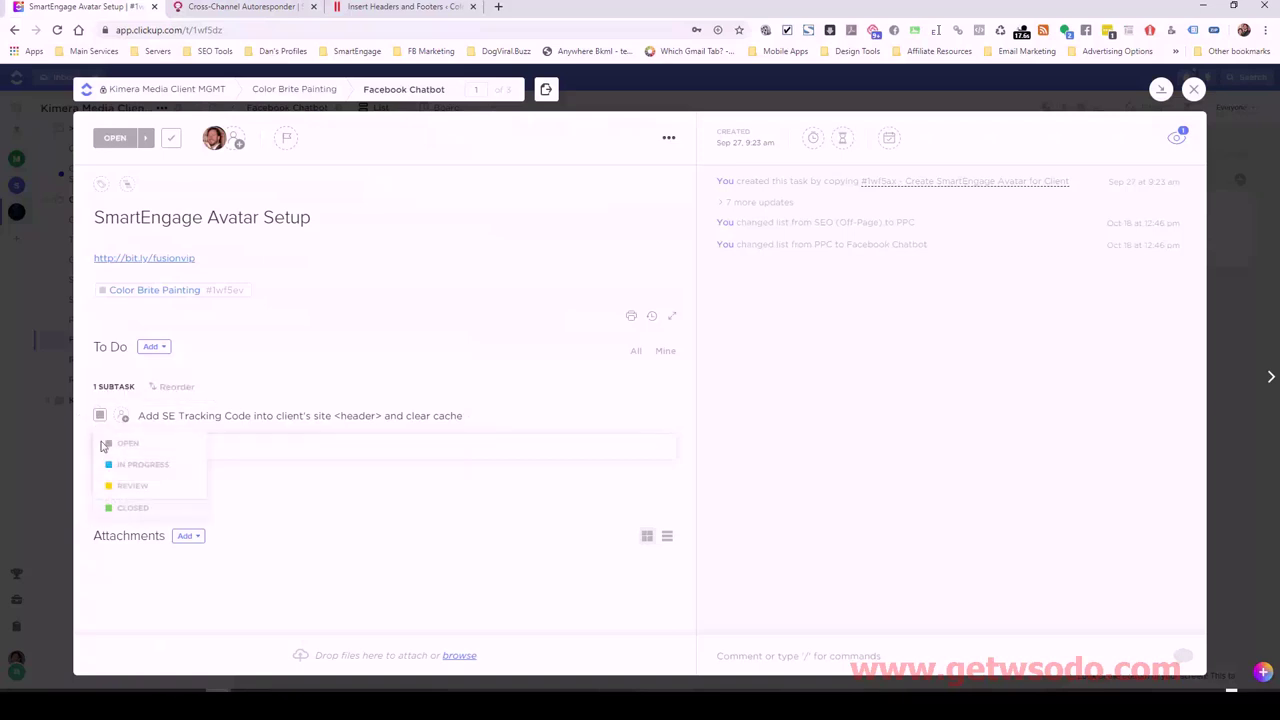
click(118, 506)
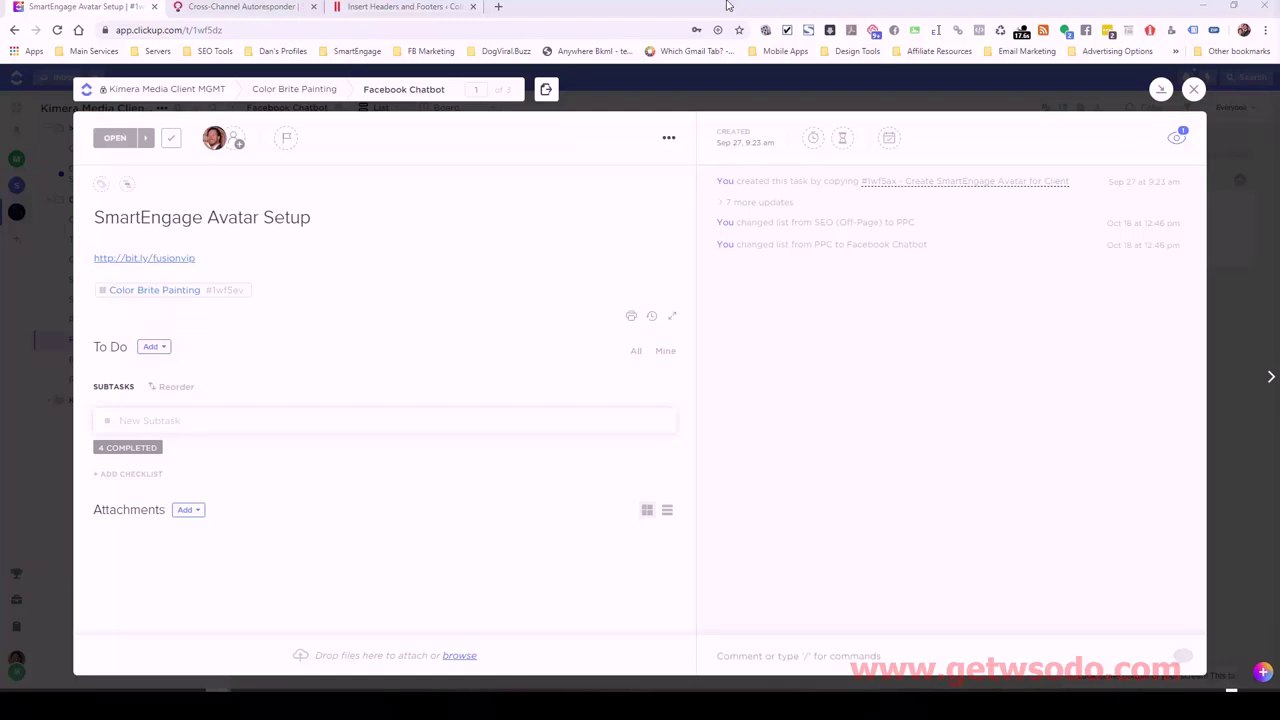
Open the SmartEngage logo link in a new tab and bring up its Messenger chat greeting
click(257, 9)
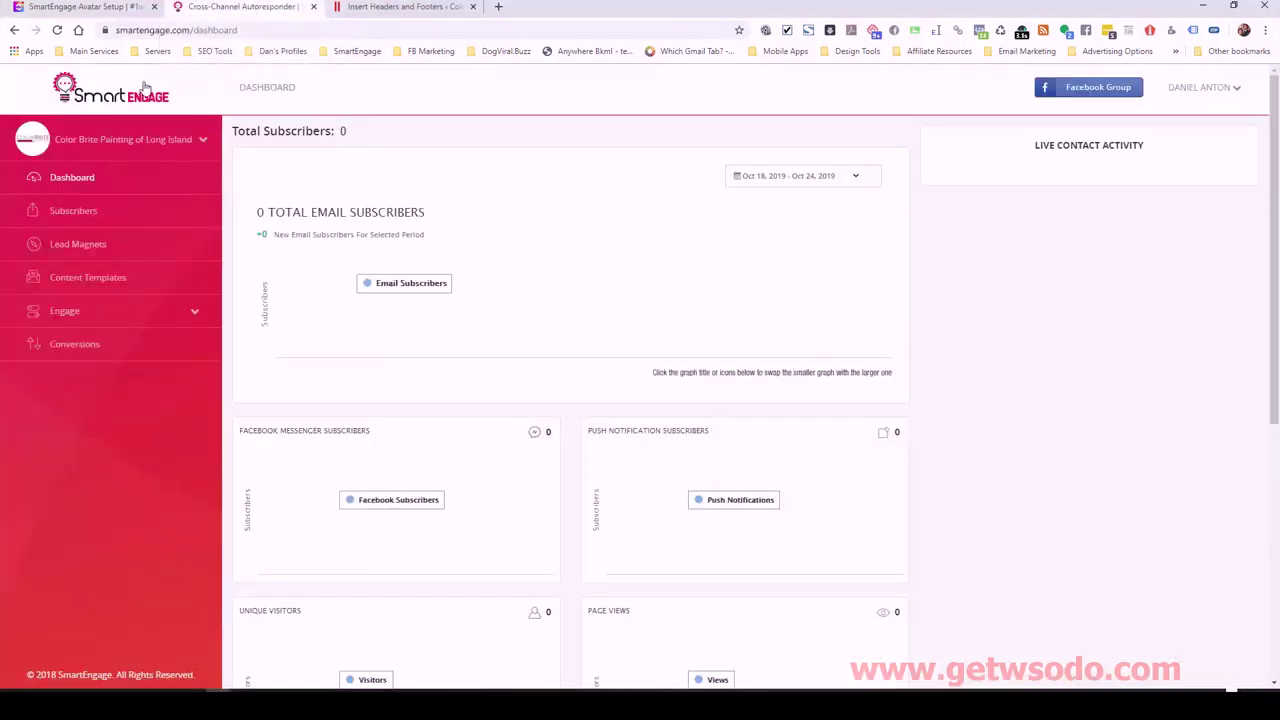
right_click(118, 104)
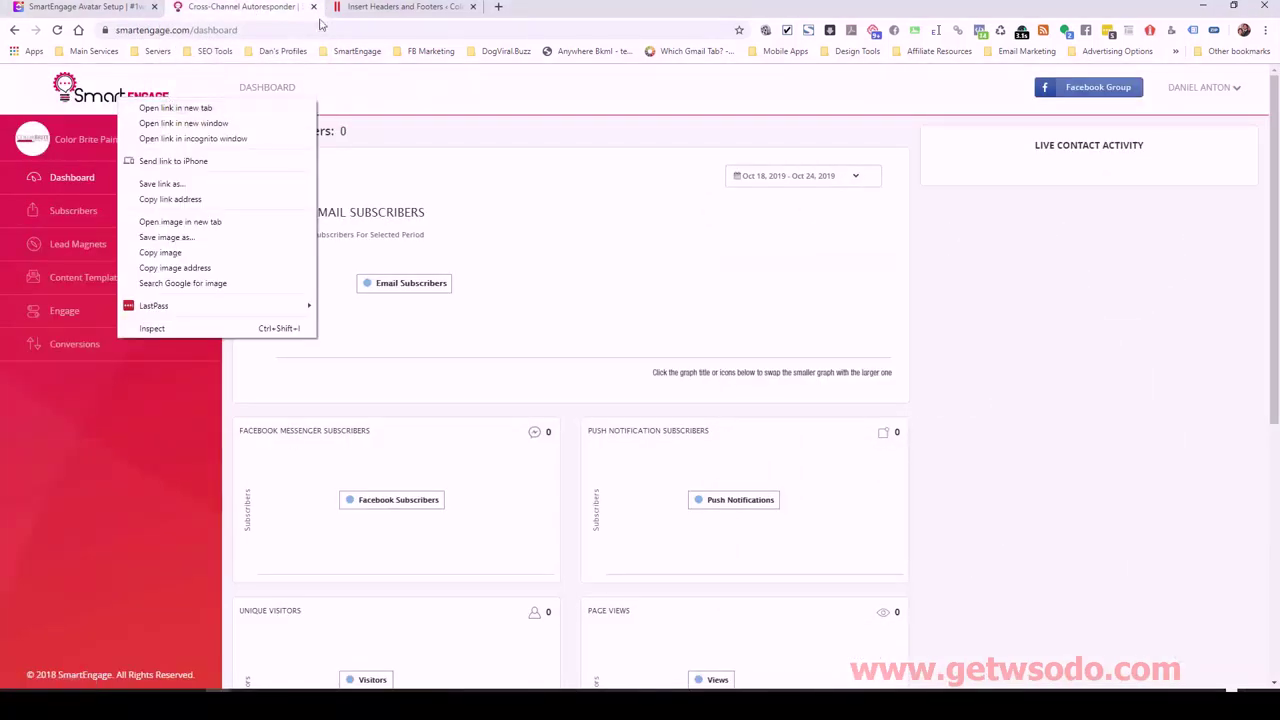
click(178, 107)
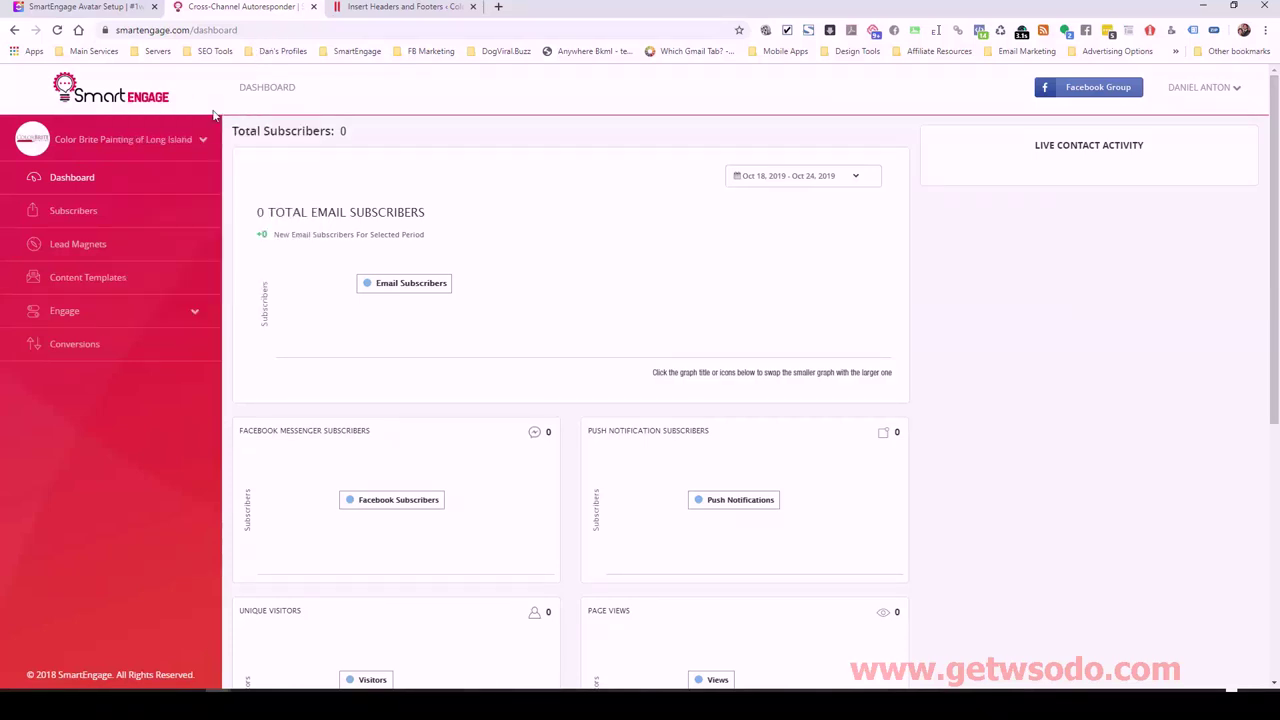
click(364, 10)
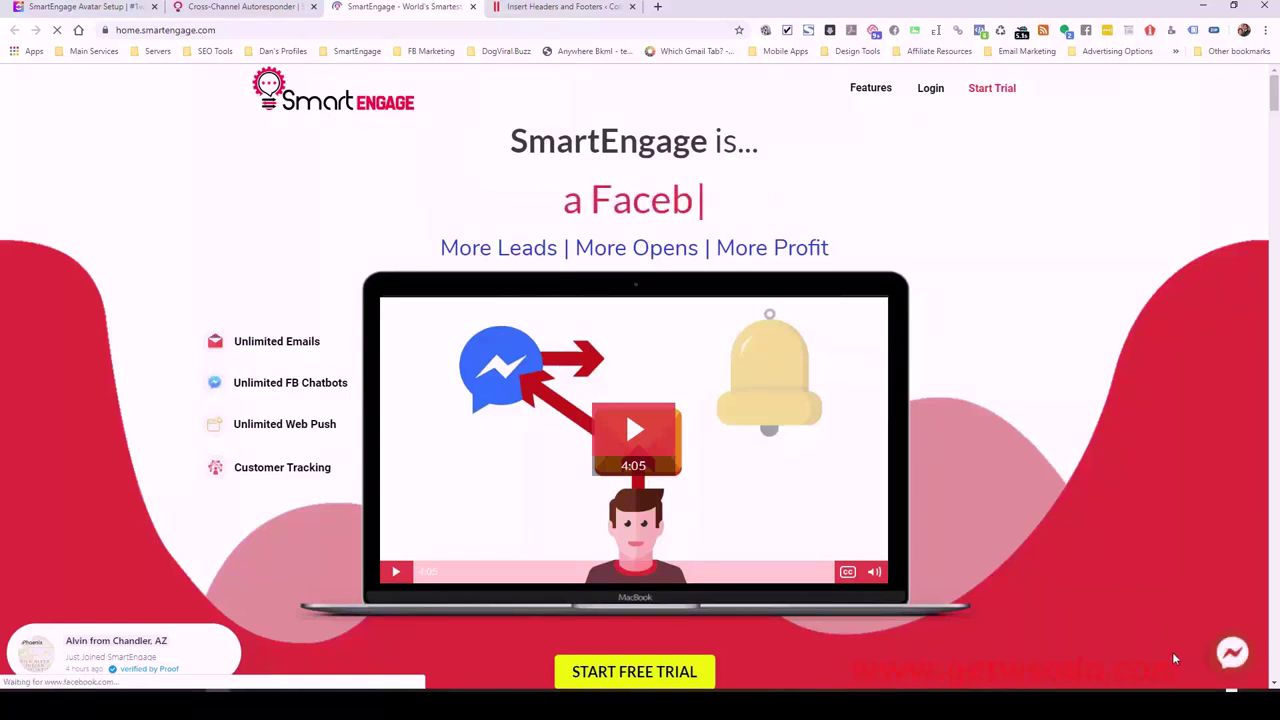
click(1232, 654)
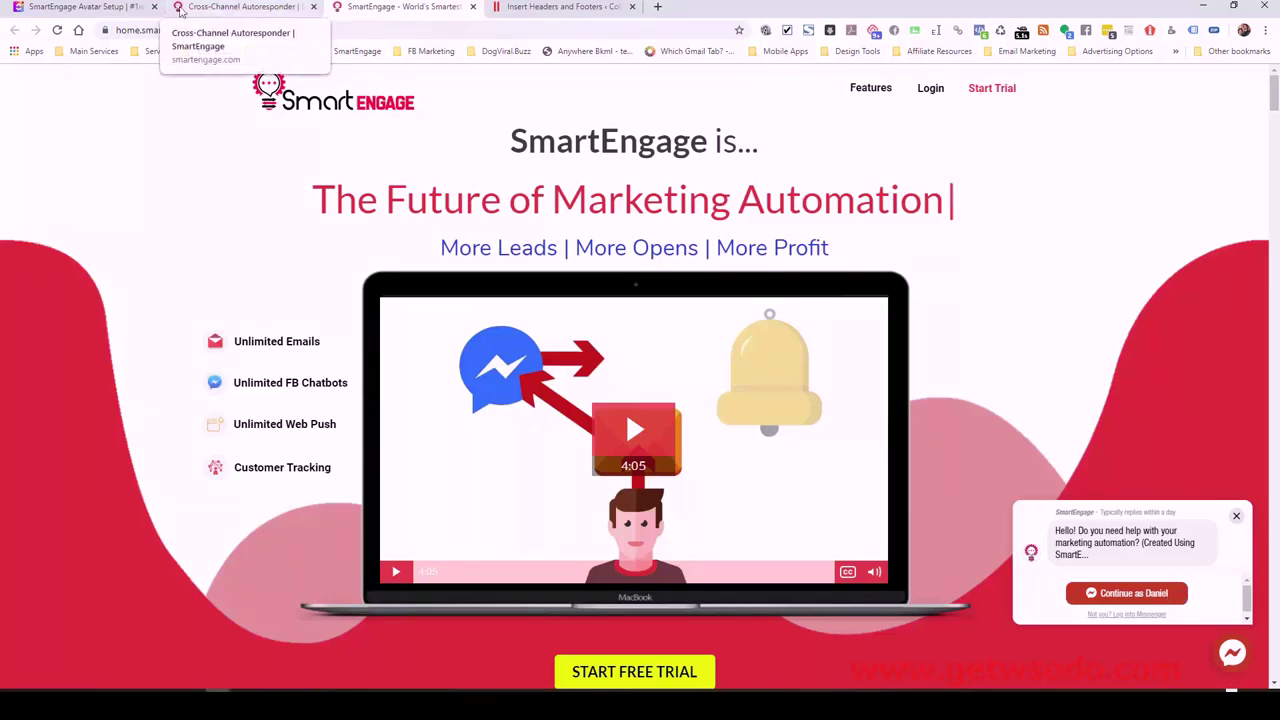
Go back to the ClickUp SmartEngage Avatar Setup task with its four completed subtasks
click(85, 7)
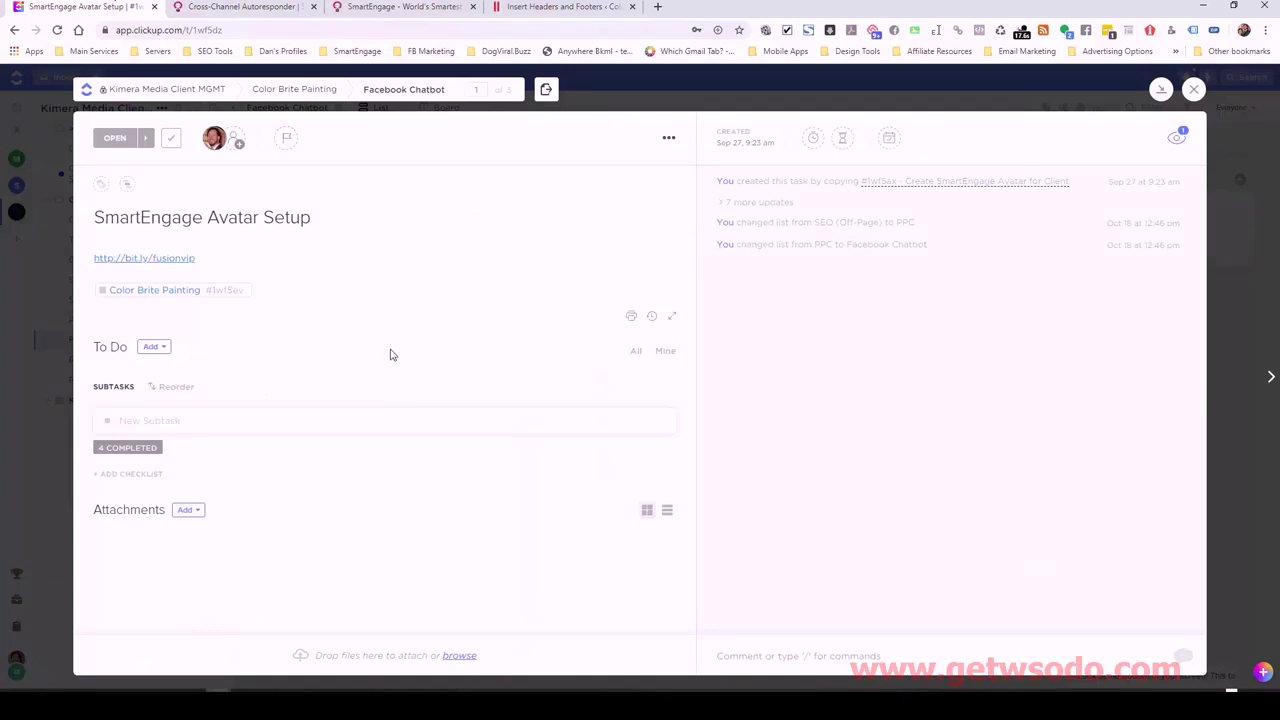